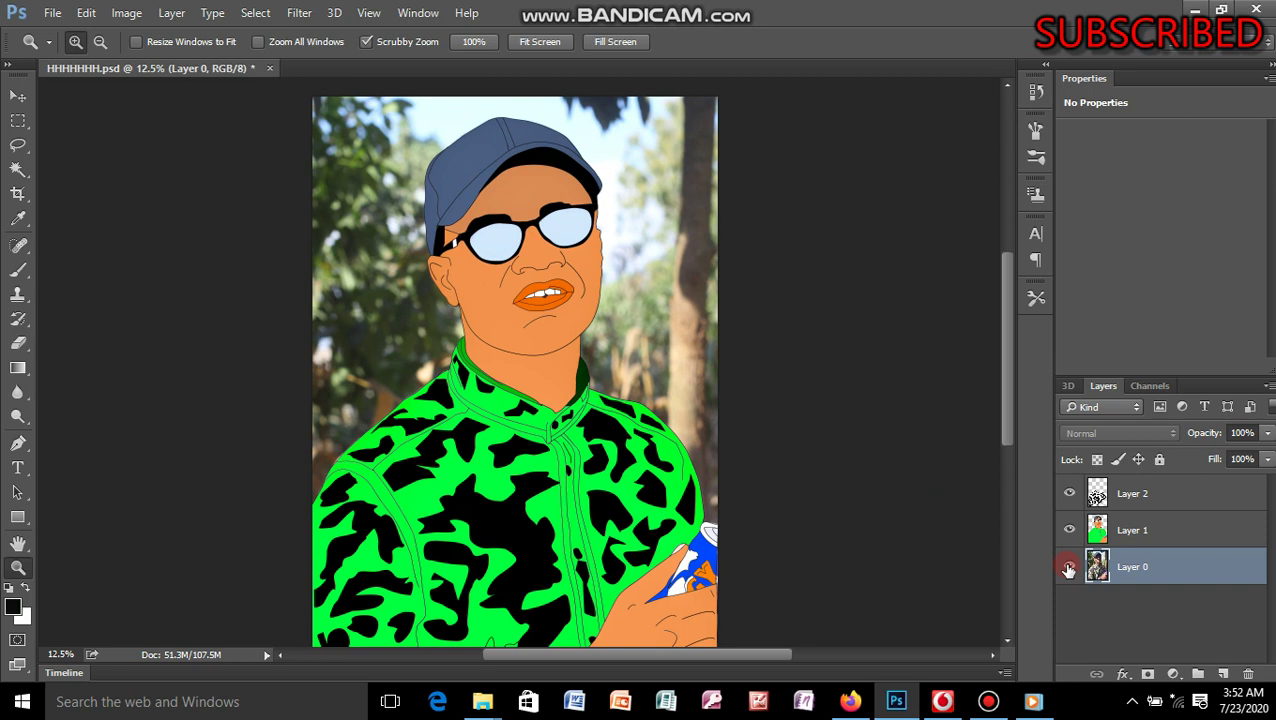
Hide Layer 0 and save the drawing to the Desktop as the JPEG file HHHHHHH with image quality 6 (Medium).
click(1069, 567)
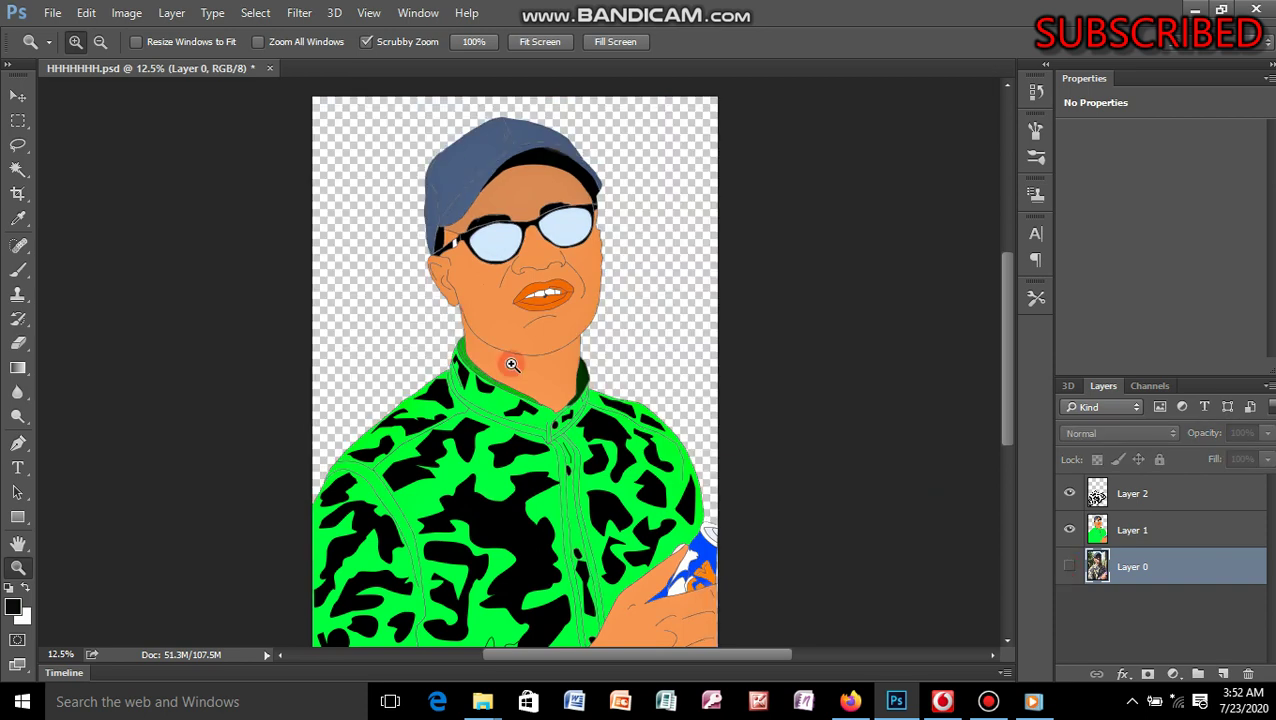
click(52, 14)
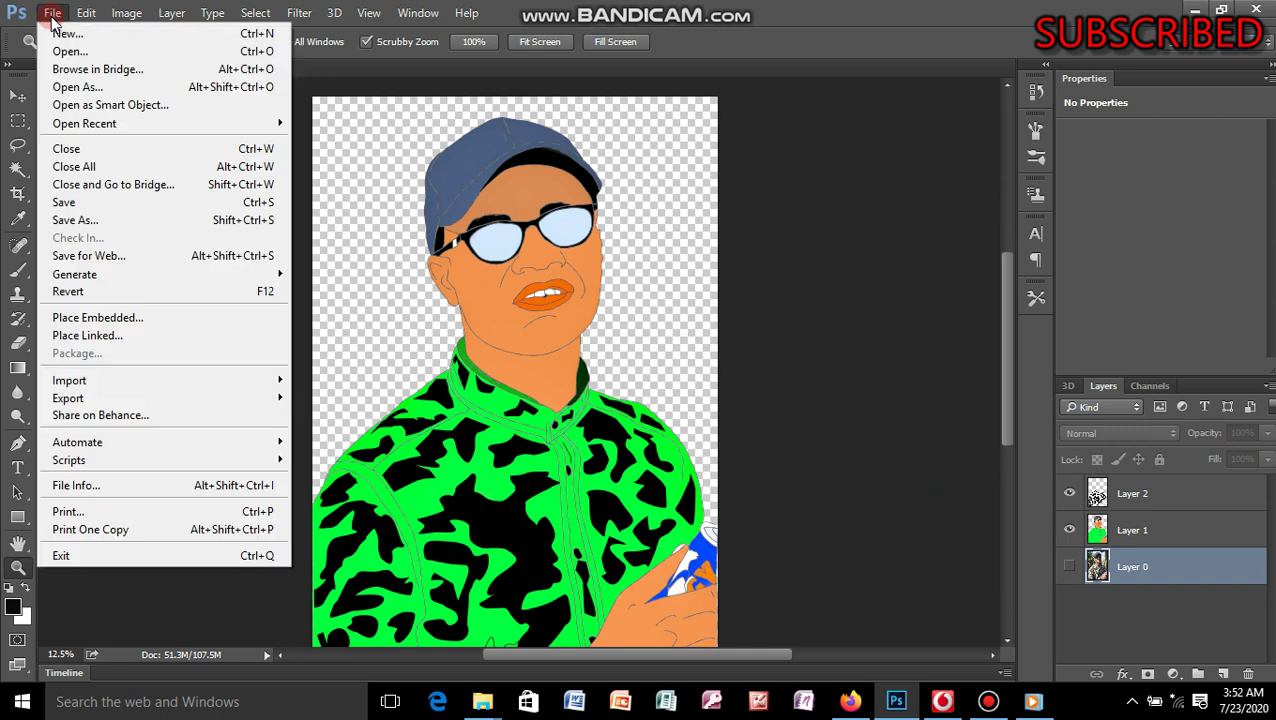
click(157, 222)
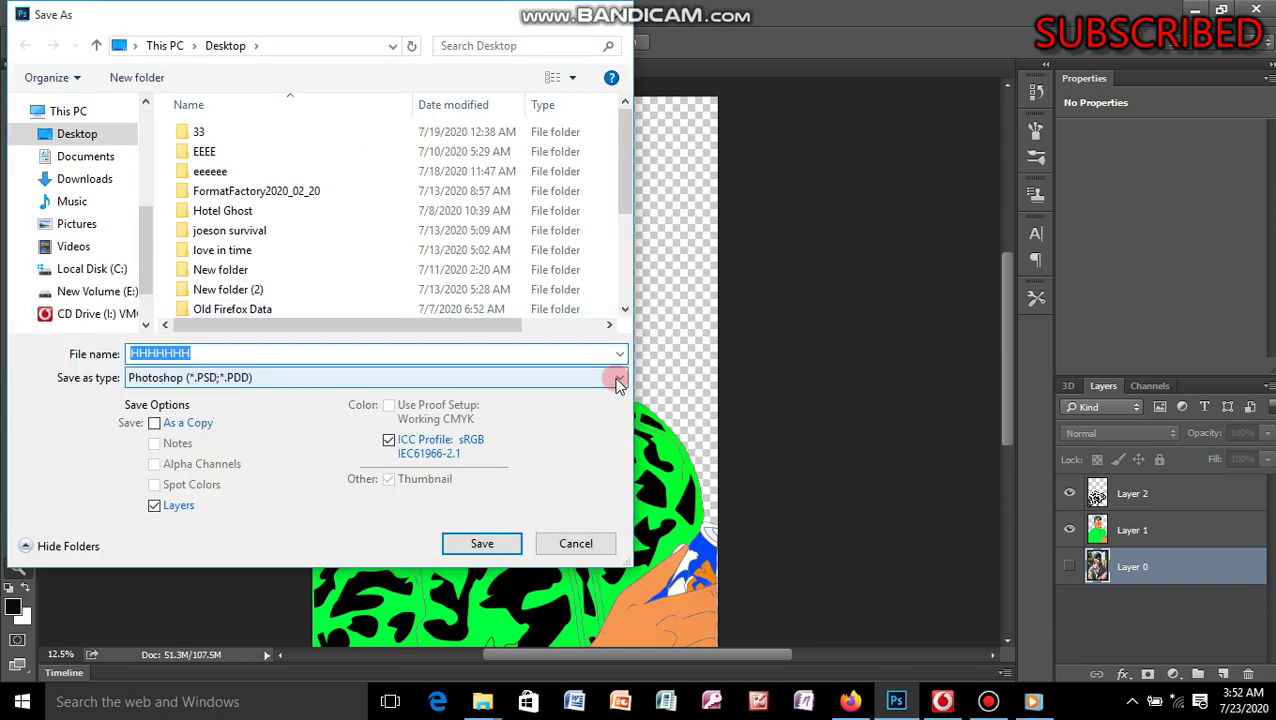
click(617, 383)
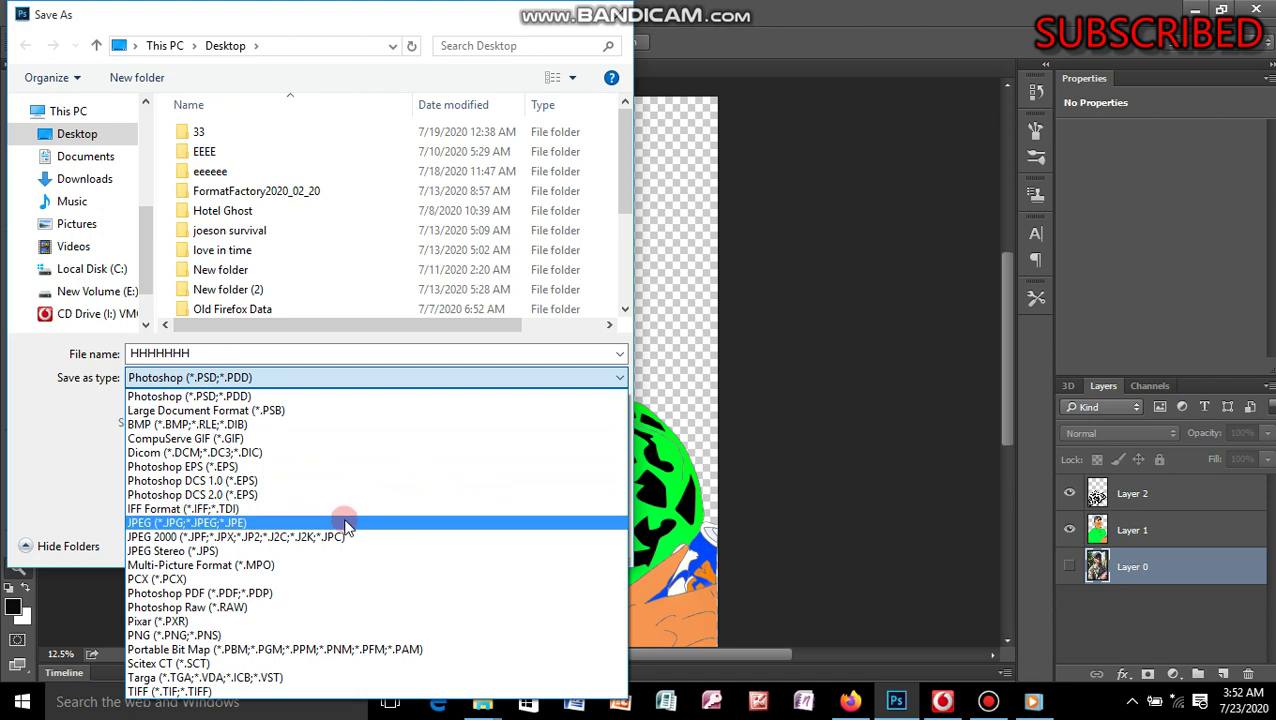
click(345, 522)
click(482, 543)
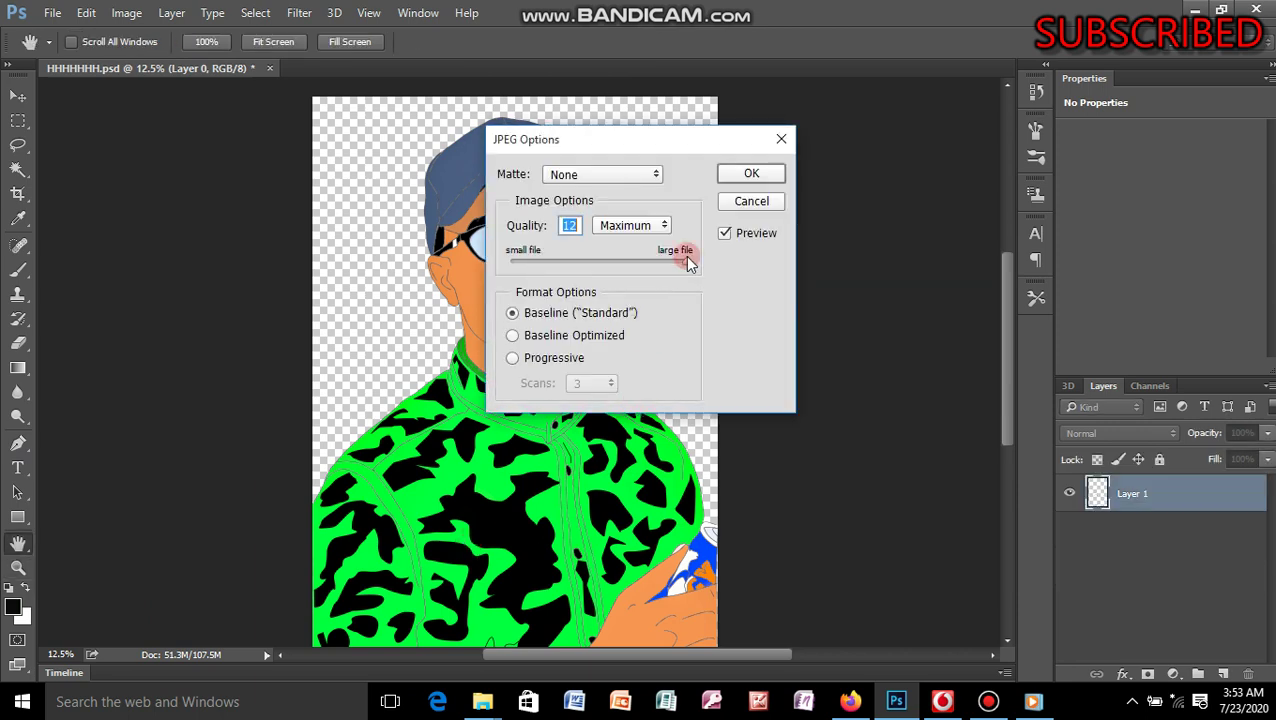
drag(685, 264, 599, 264)
click(751, 174)
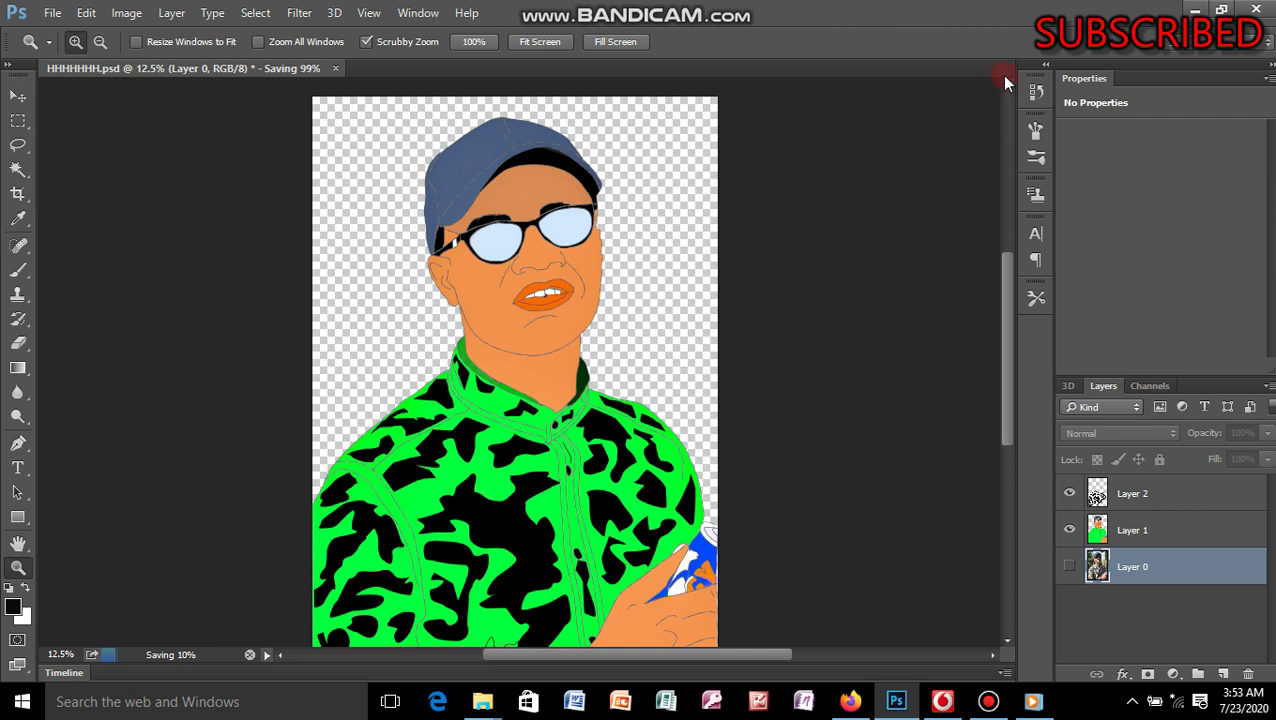
Refresh the desktop and view the exported HHHHHHH.jpg in the image viewer, then close it.
click(1193, 11)
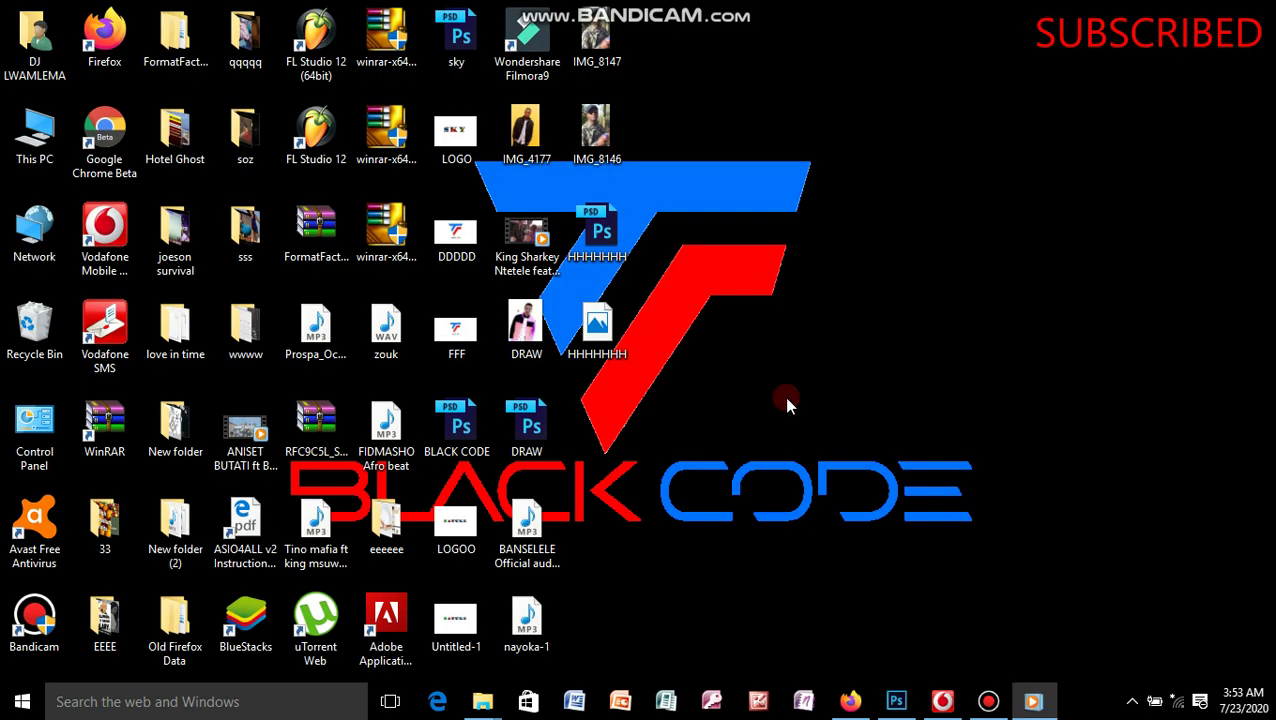
right_click(786, 400)
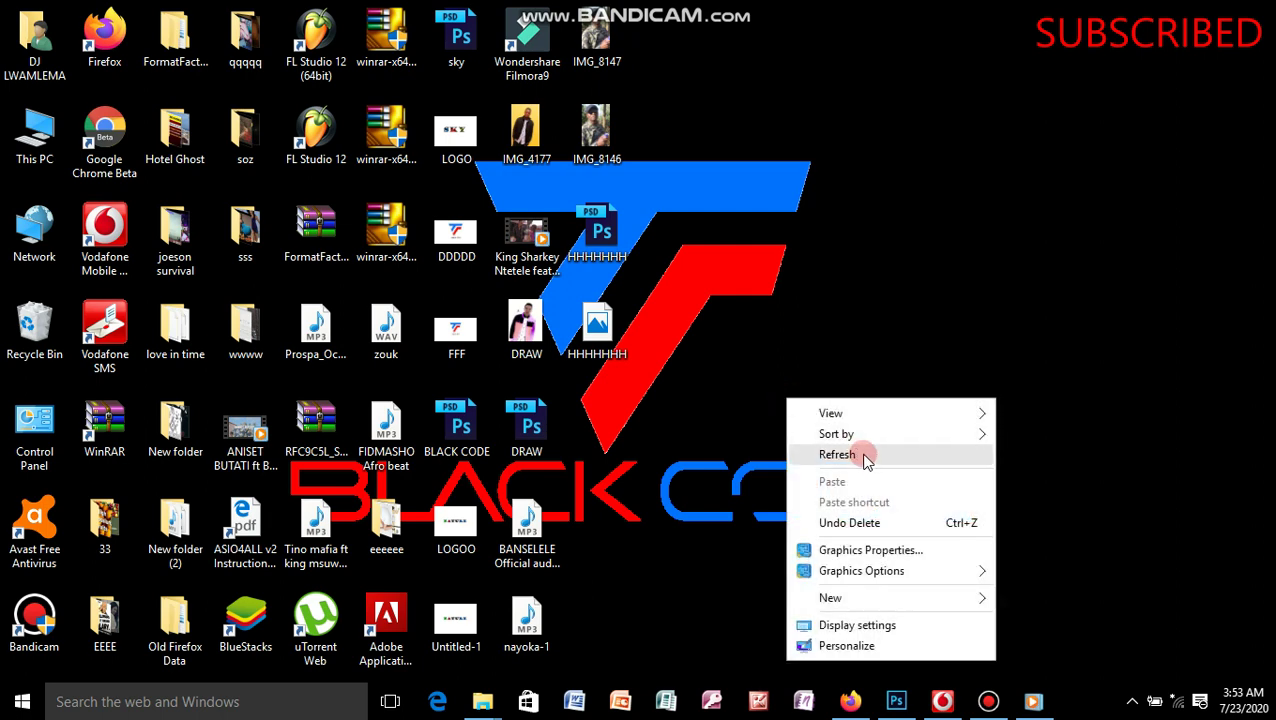
click(865, 456)
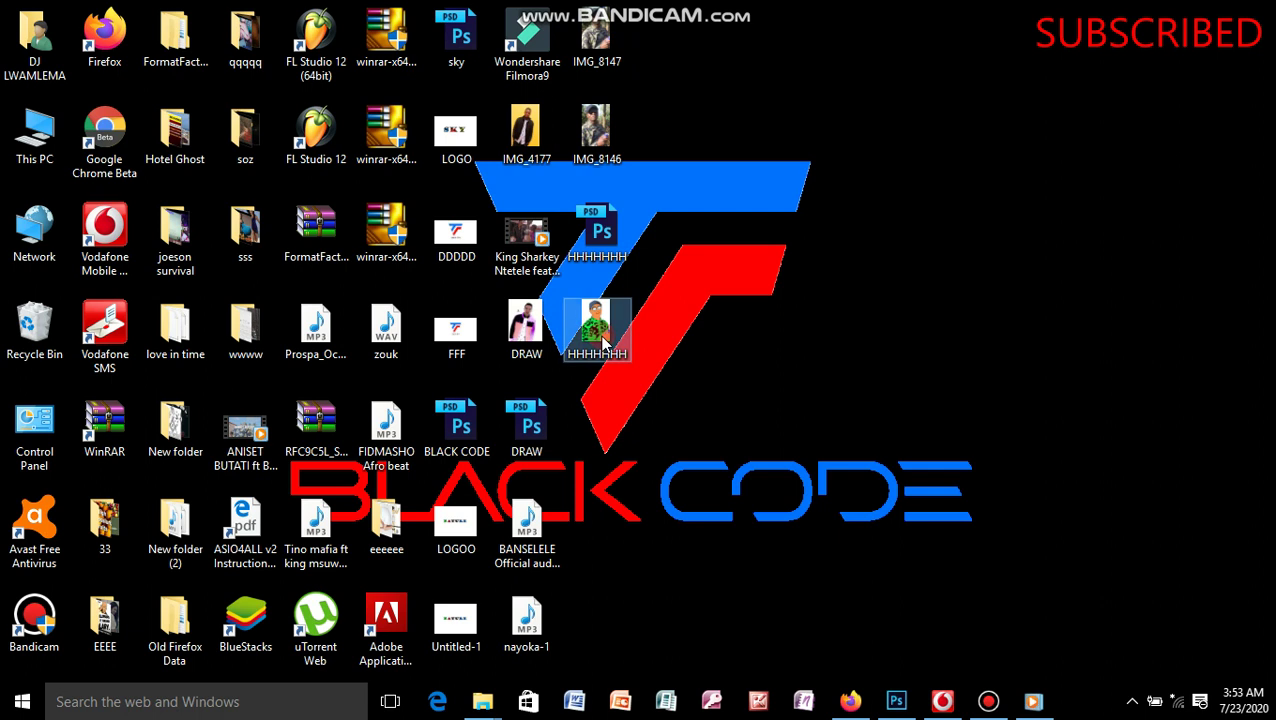
mouse_move(603, 343)
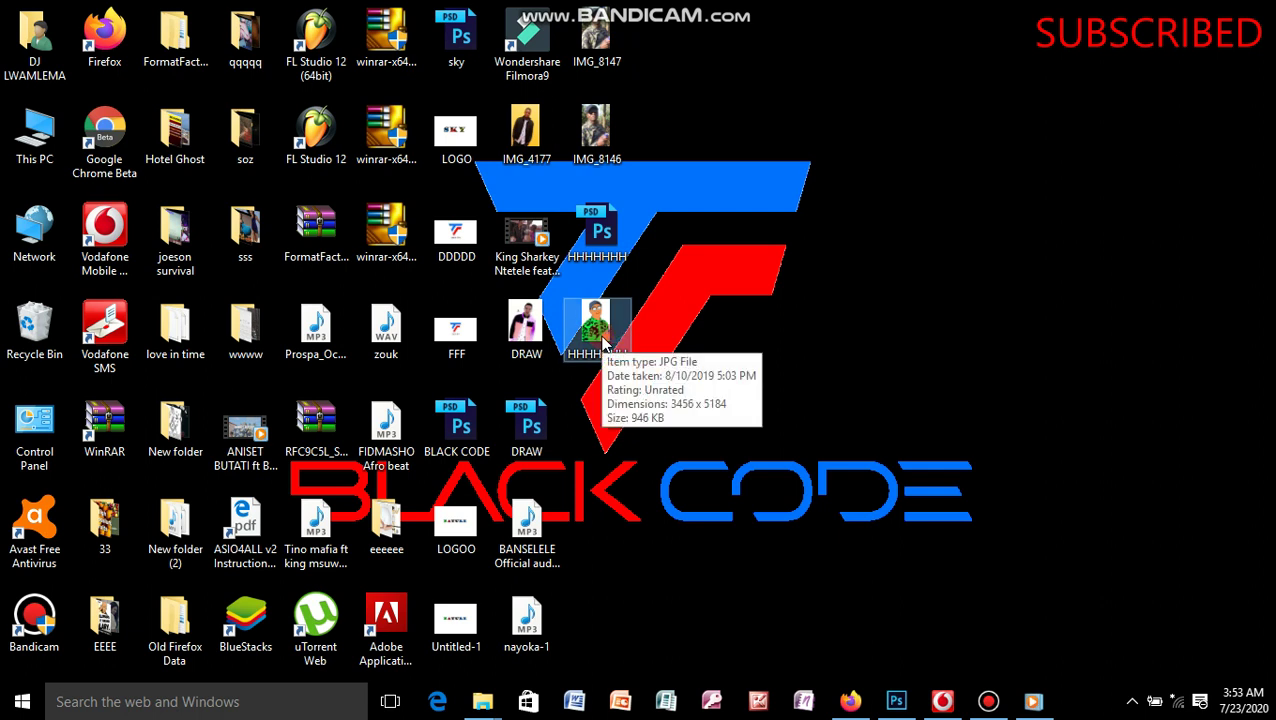
double_click(603, 343)
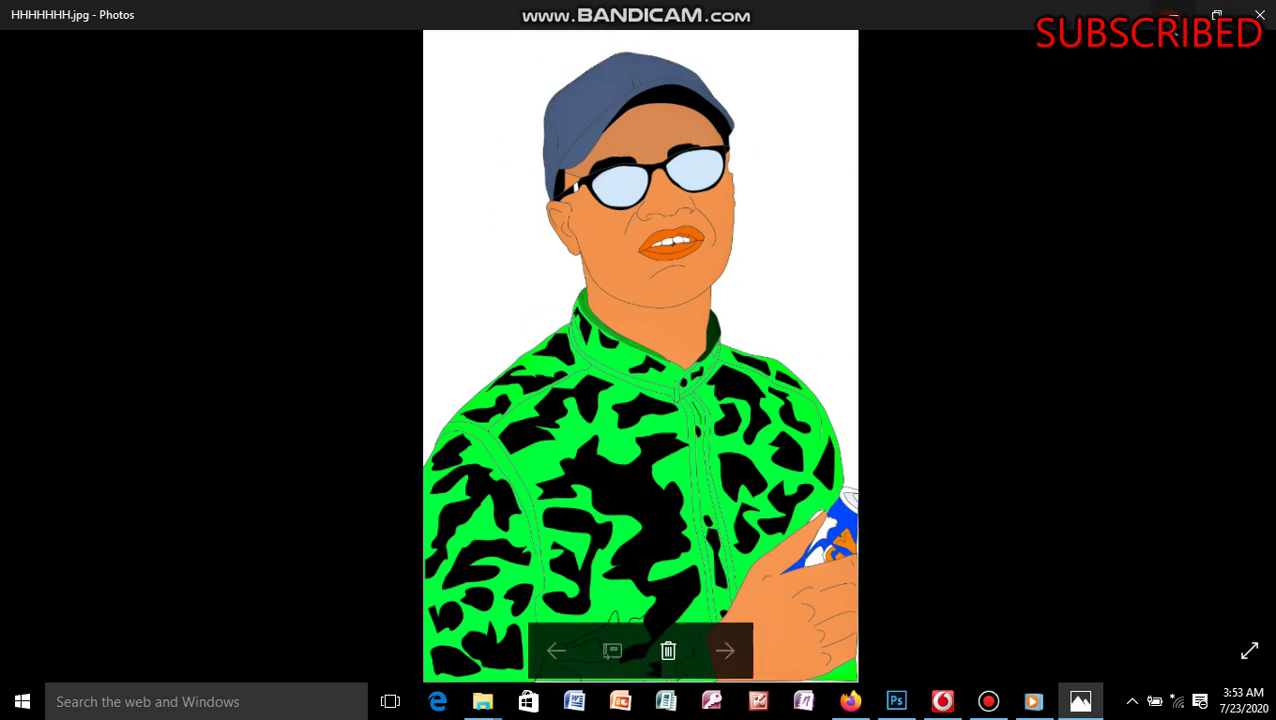
click(1263, 16)
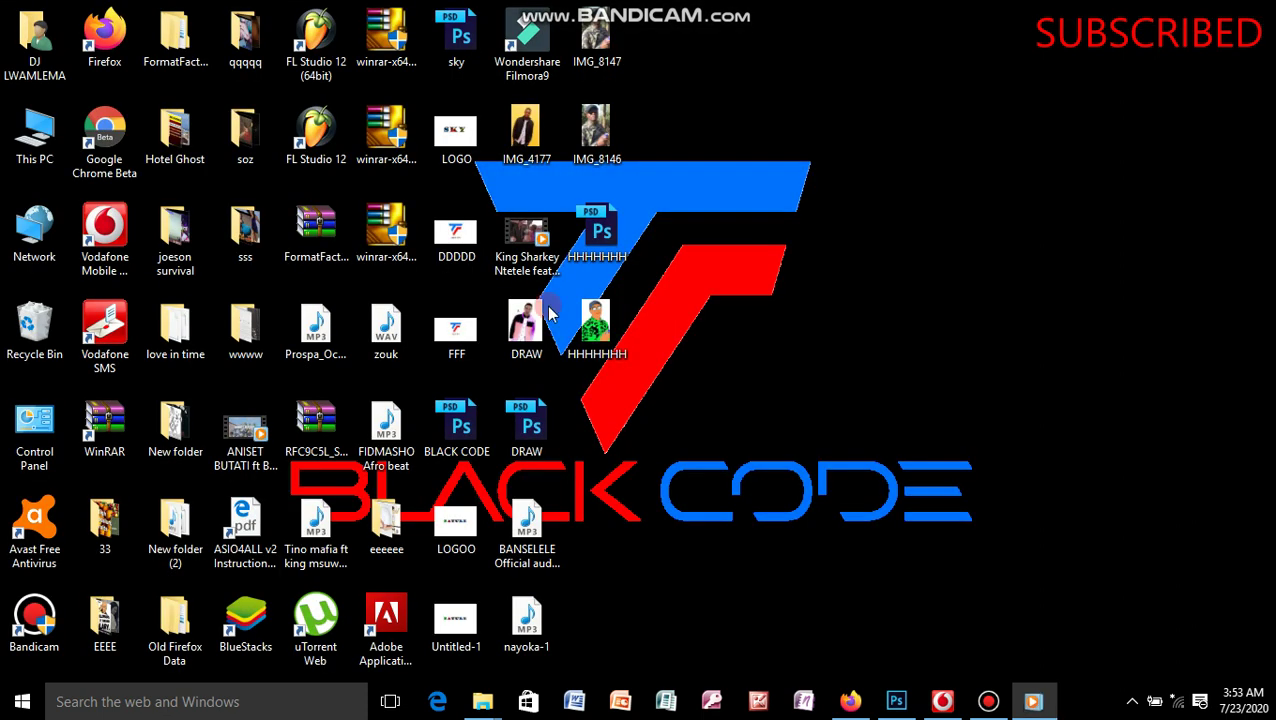
Switch to File Explorer and open the New Volume (E:) drive.
double_click(15, 150)
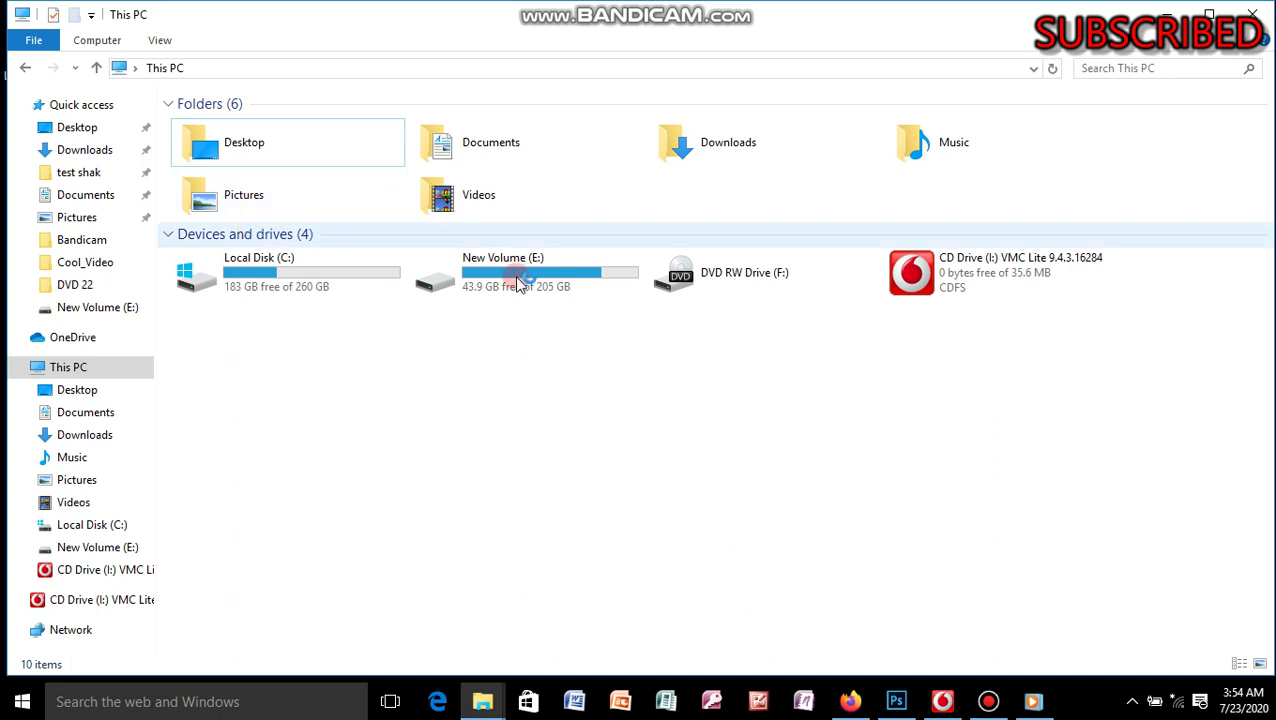
double_click(578, 276)
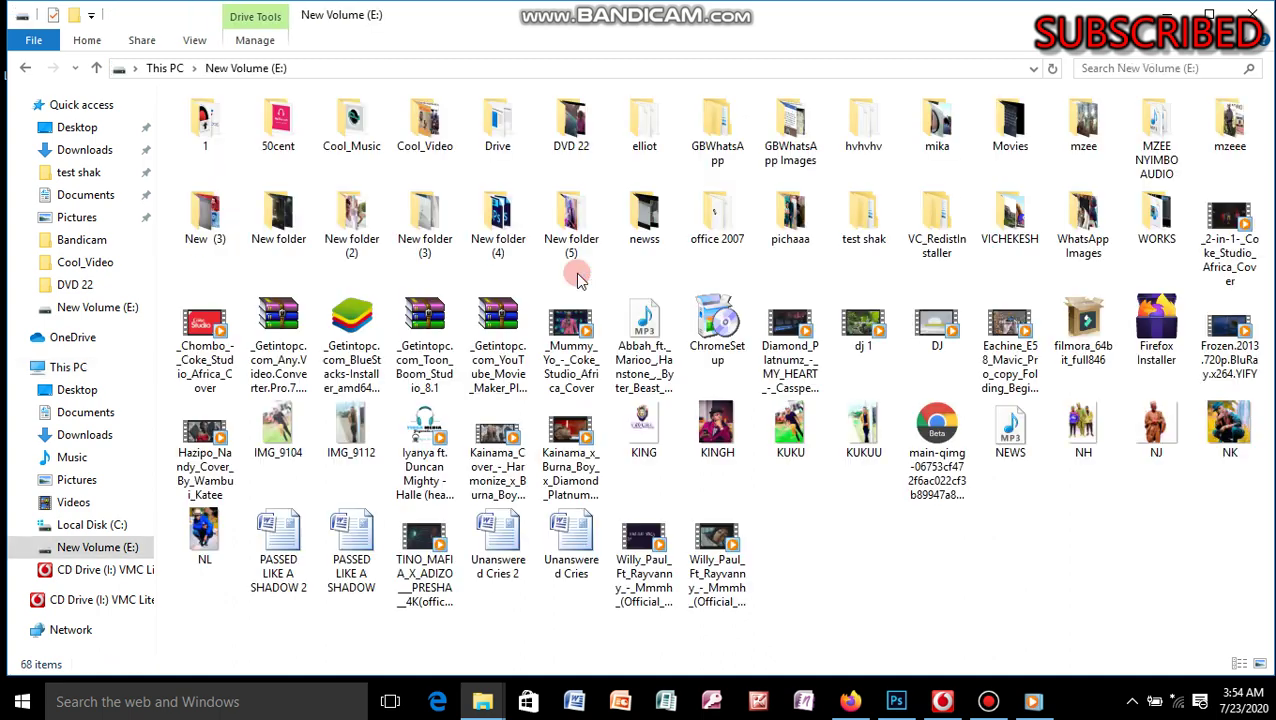
double_click(208, 128)
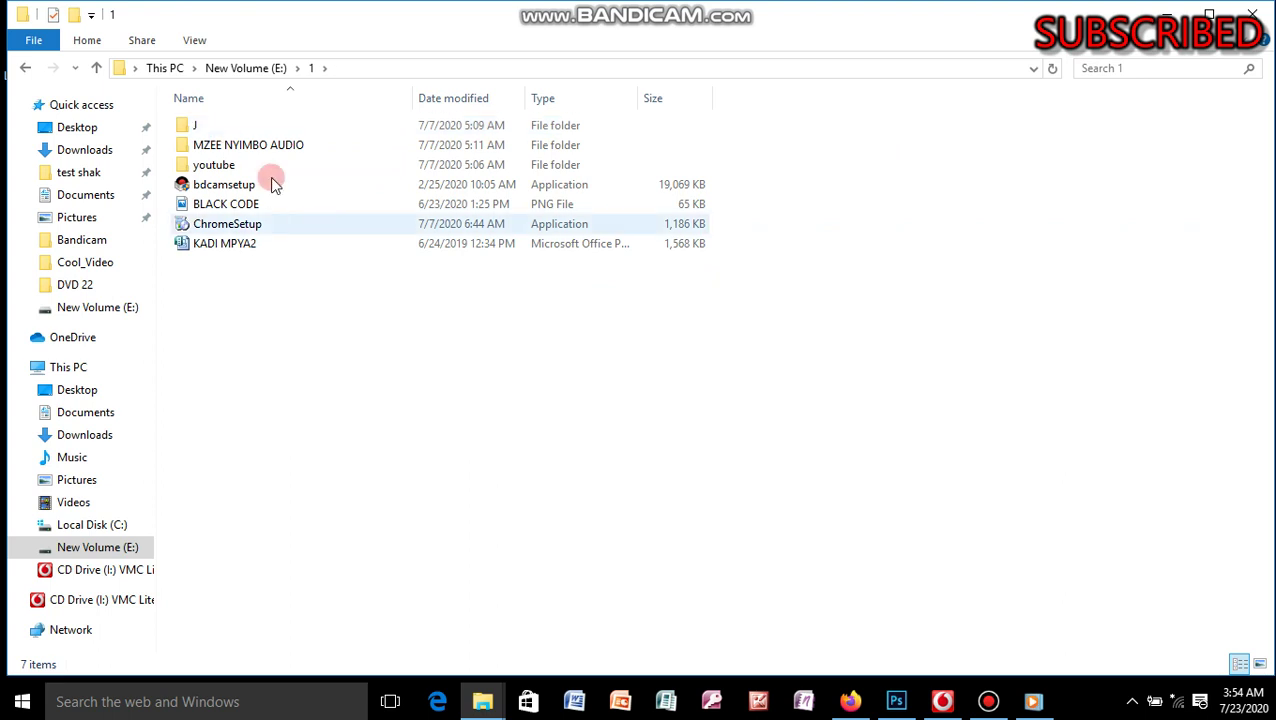
double_click(254, 130)
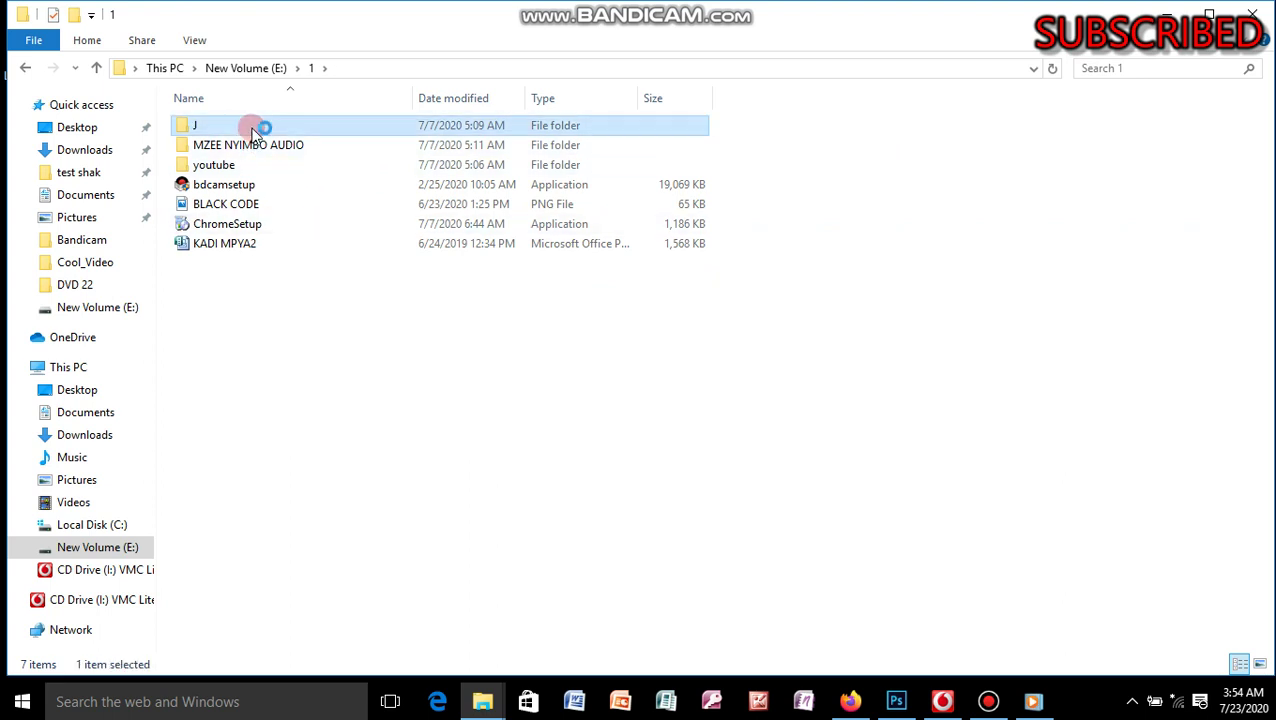
click(96, 67)
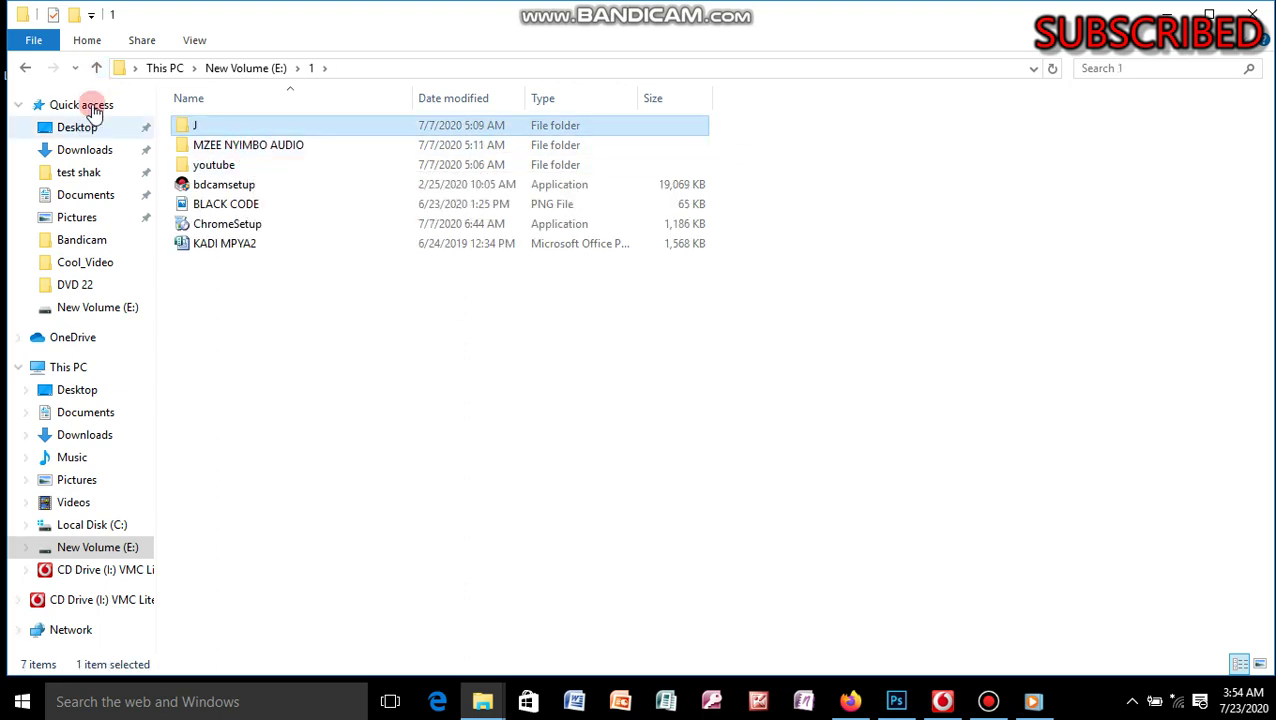
click(97, 69)
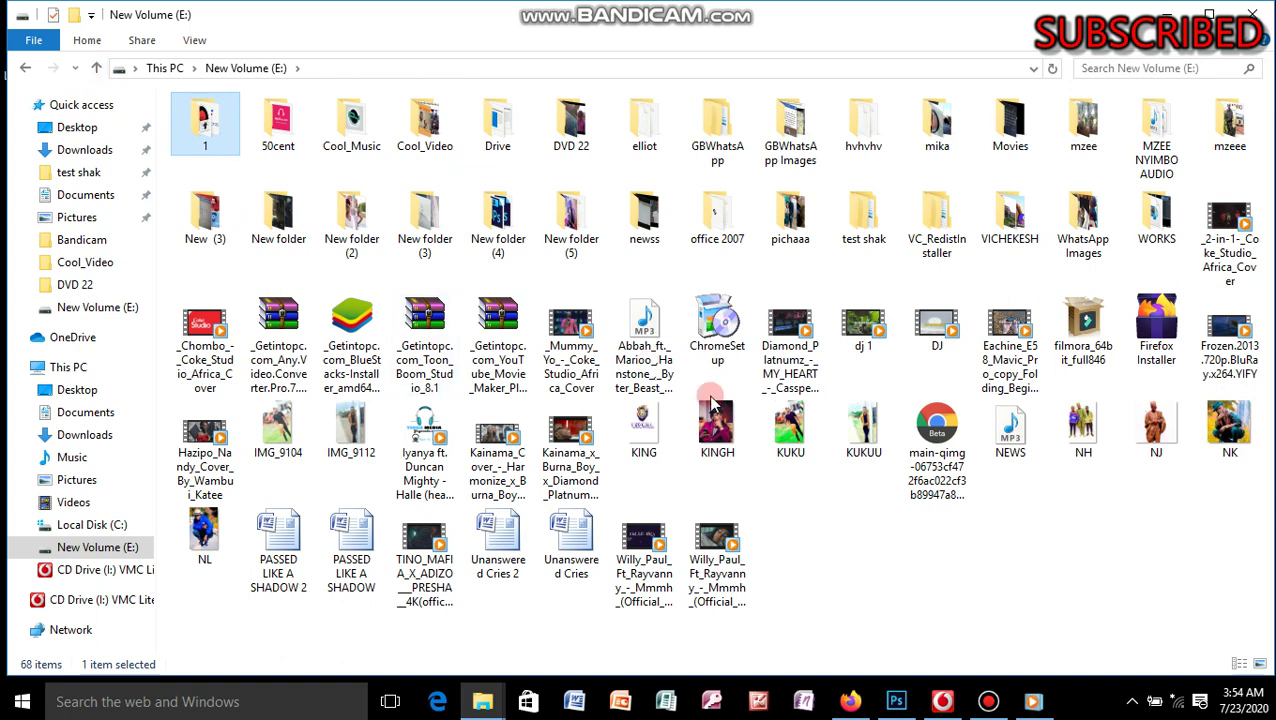
Place the KING image from the E: drive into the Photoshop document, moving it beside the neck above the shoulder at about X 828, Y 2268 px.
drag(644, 430, 469, 352)
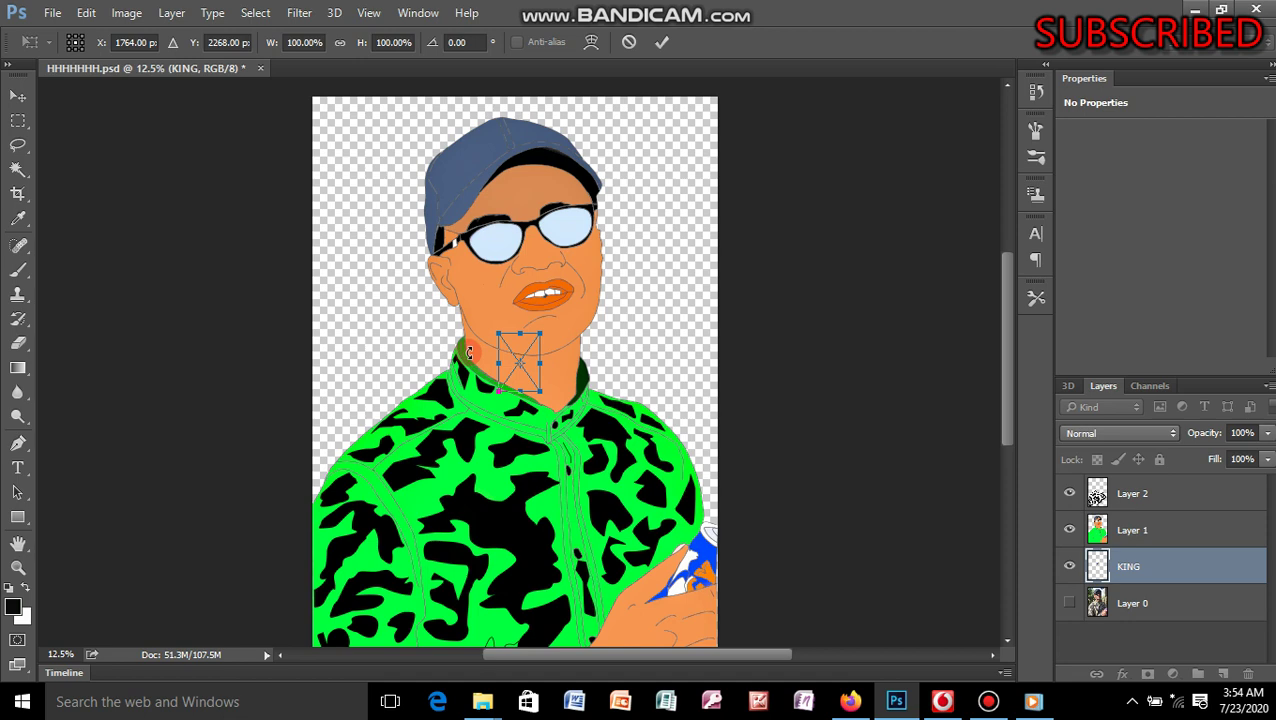
click(517, 350)
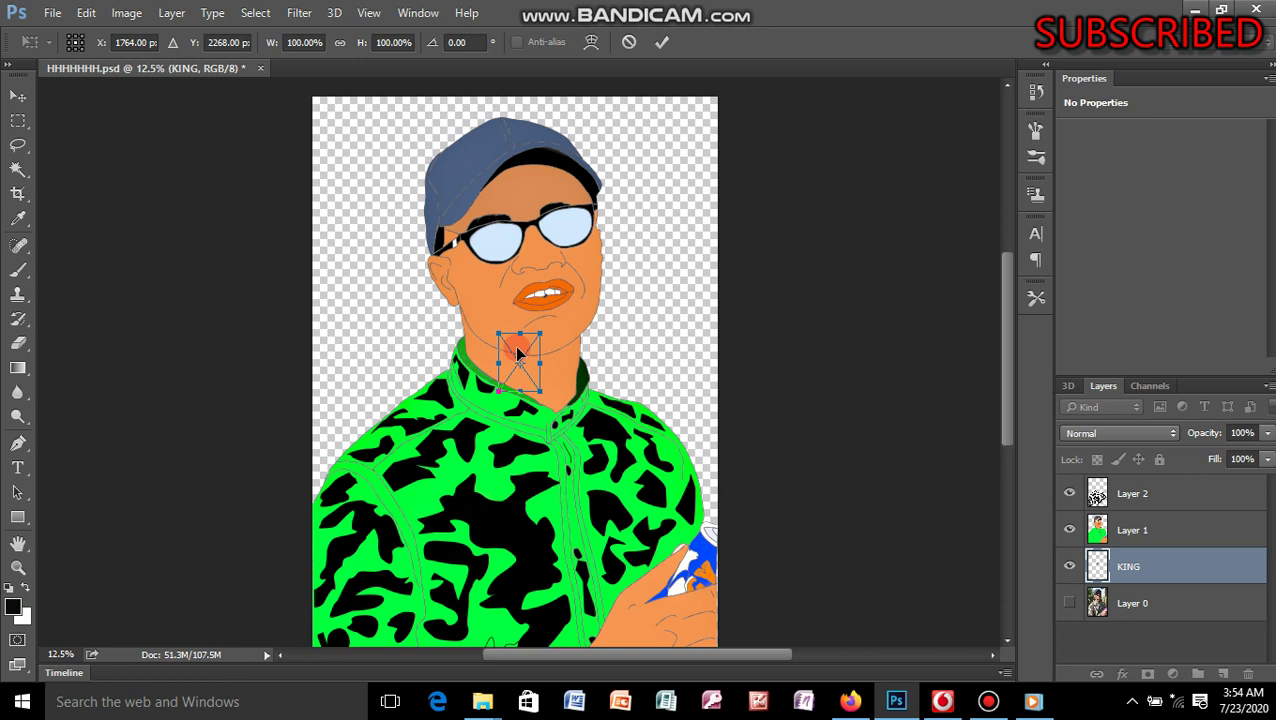
drag(517, 350, 406, 311)
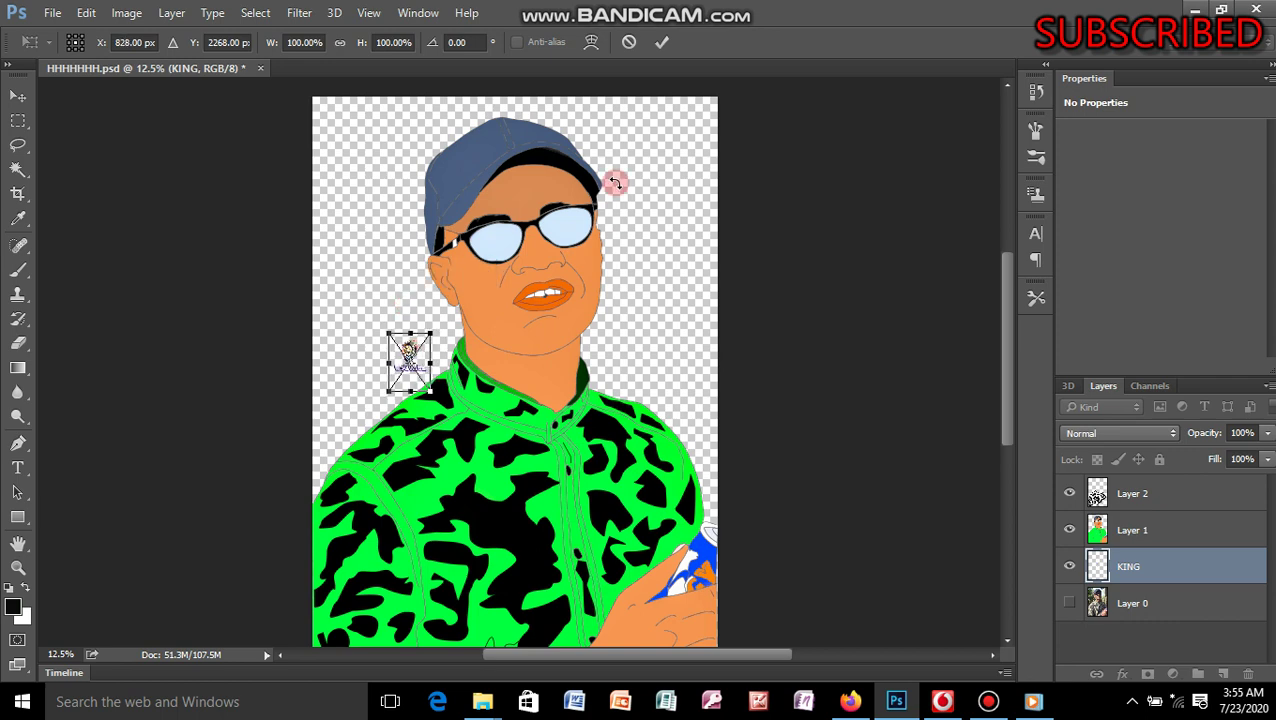
click(661, 42)
key(z)
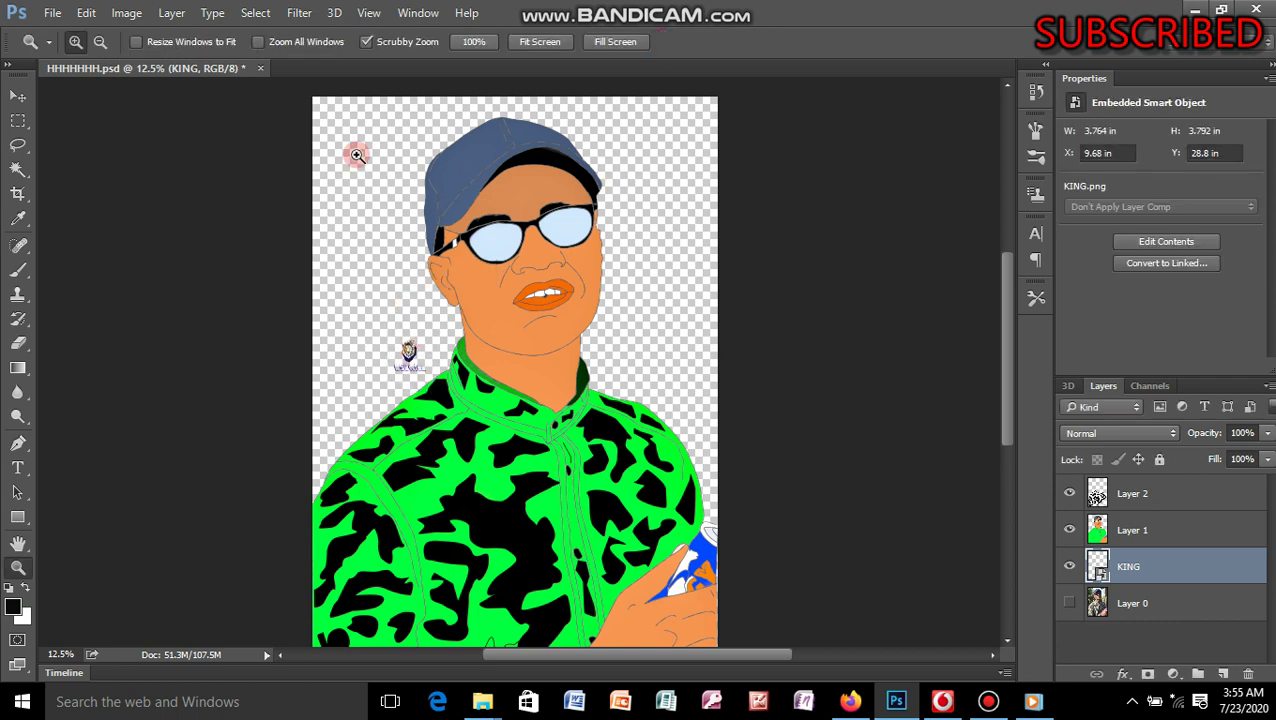
Save the drawing with the logo as a JPEG on the Desktop, replacing HHHHHHH.jpg, at Medium quality 6.
click(86, 12)
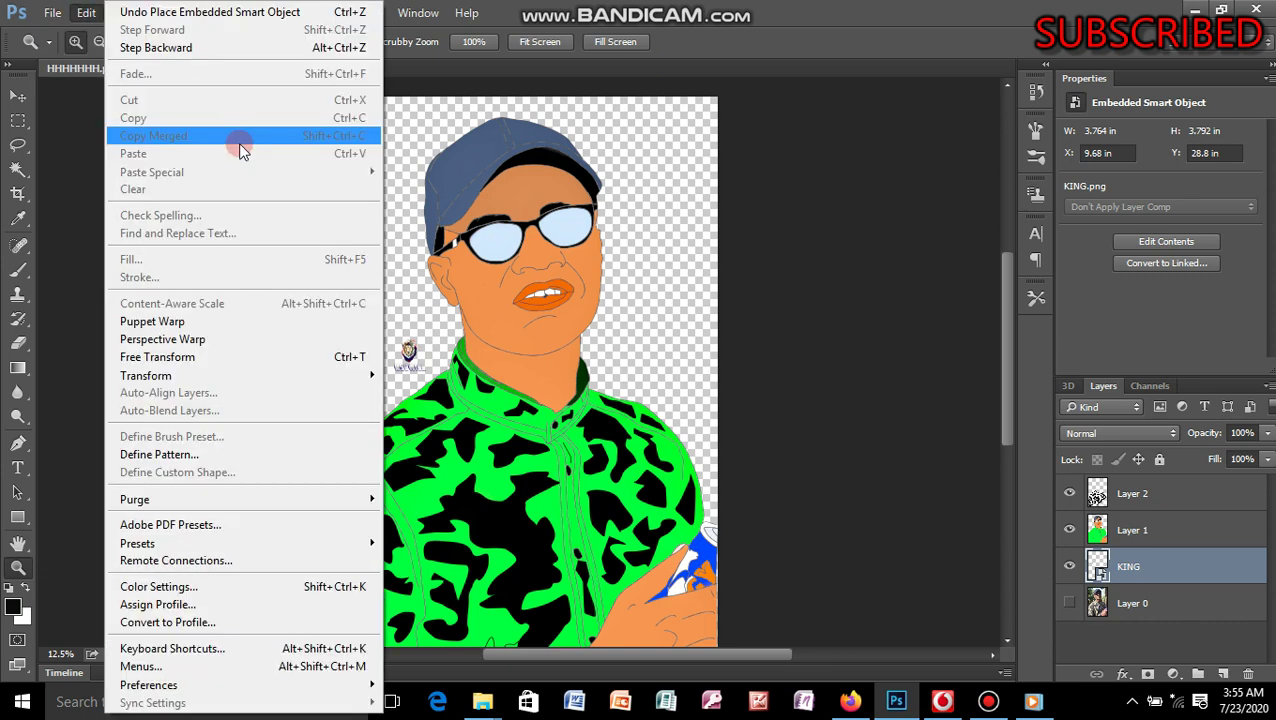
mouse_move(52, 12)
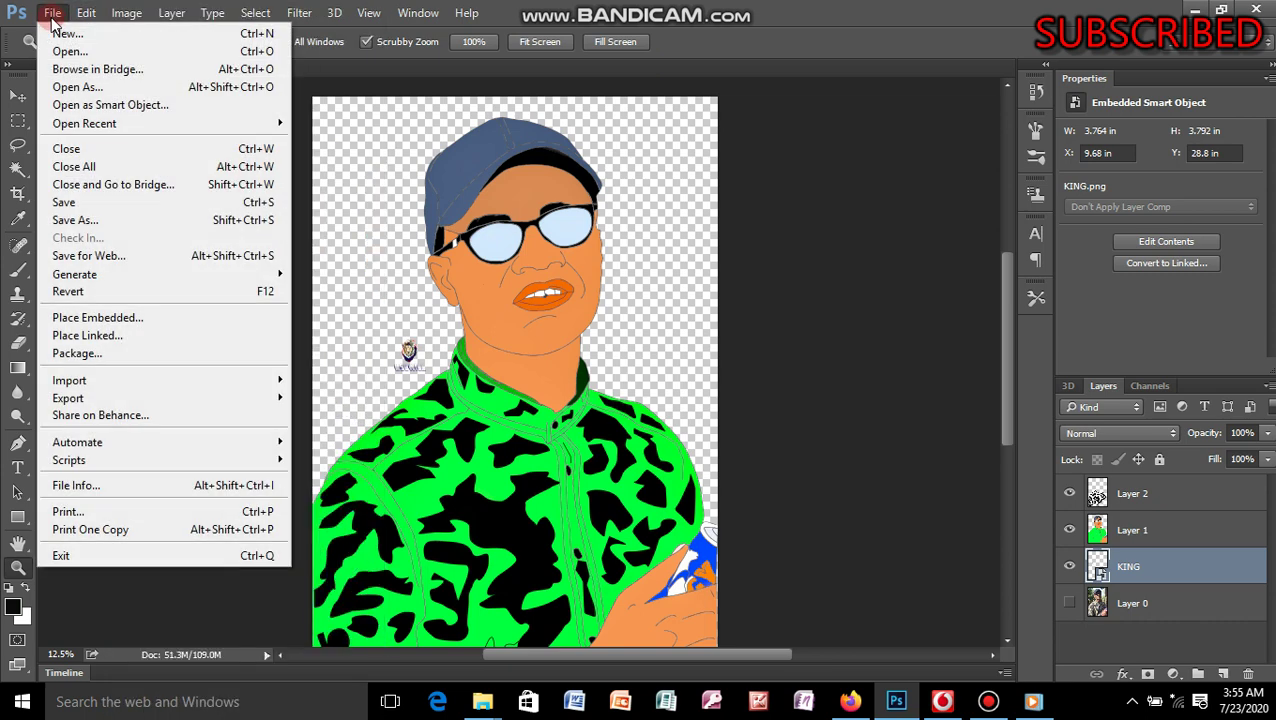
click(150, 220)
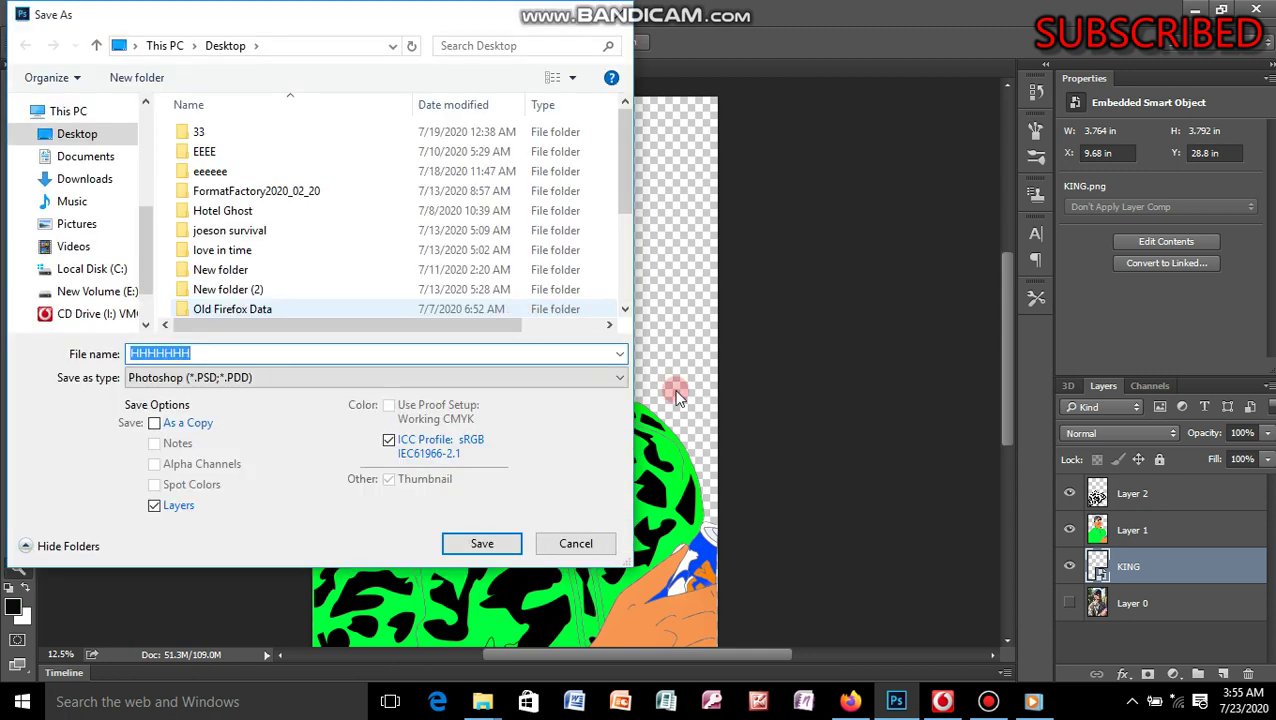
click(619, 381)
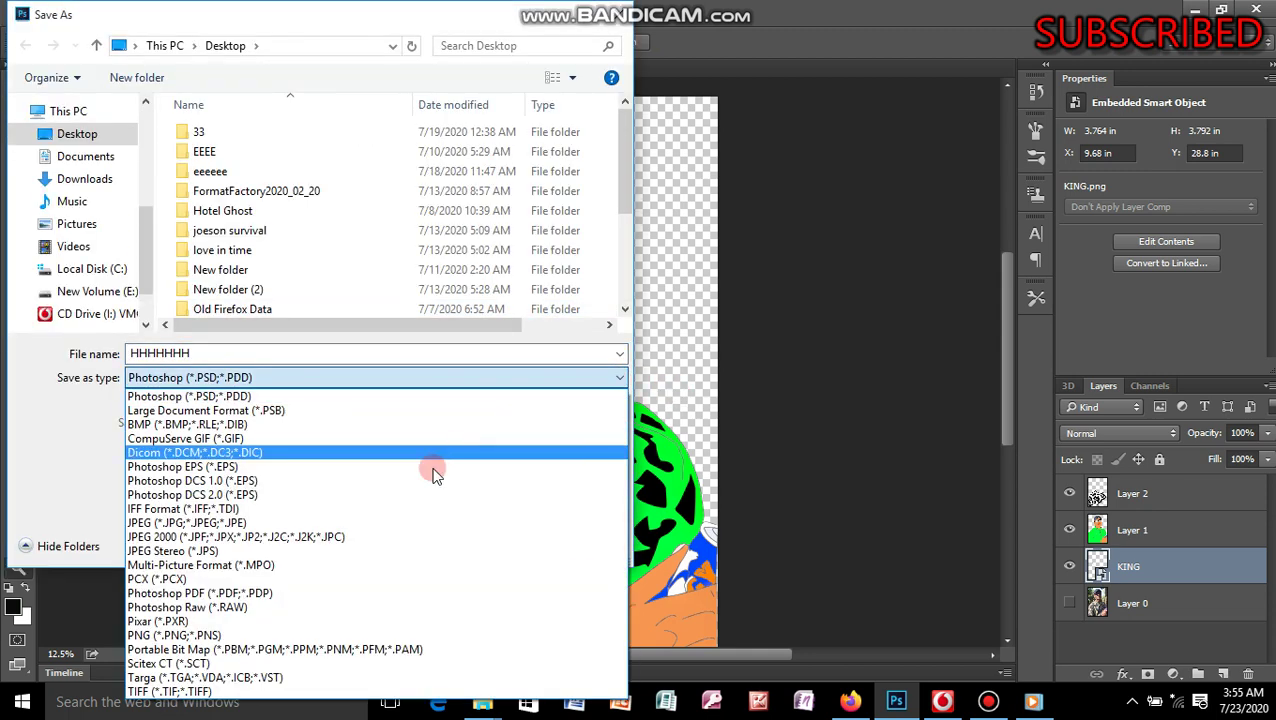
click(378, 524)
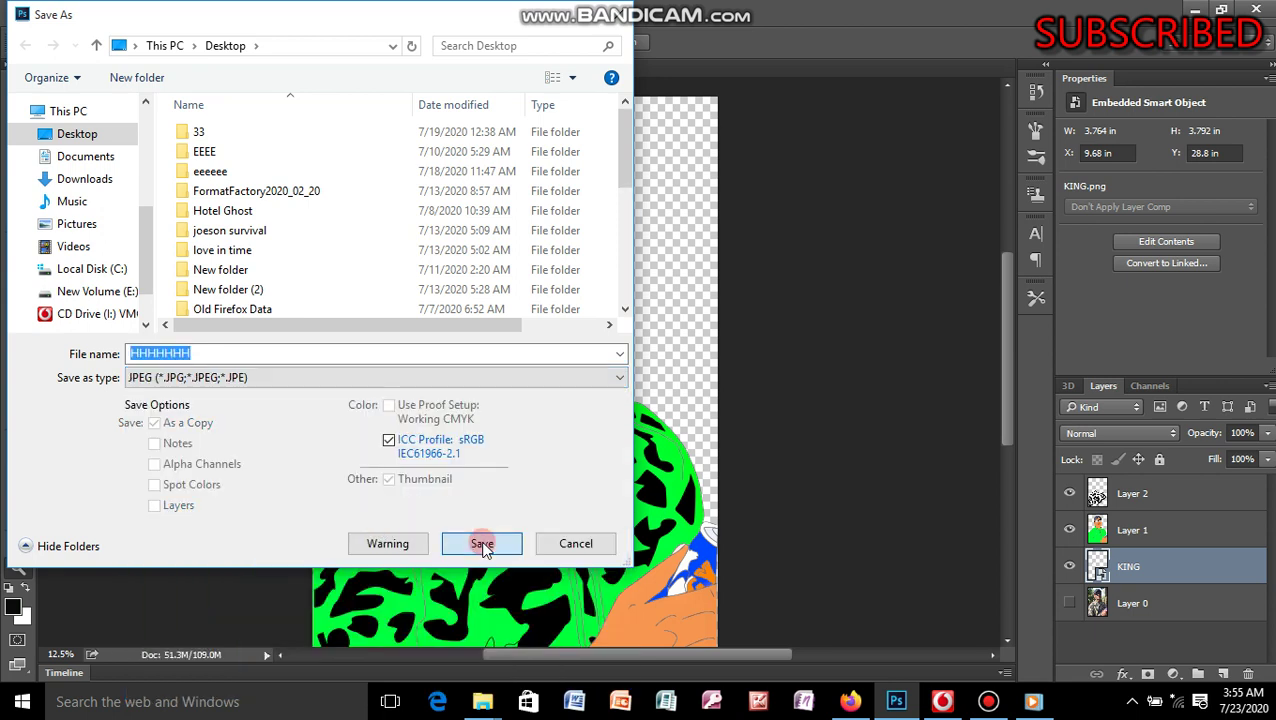
click(482, 545)
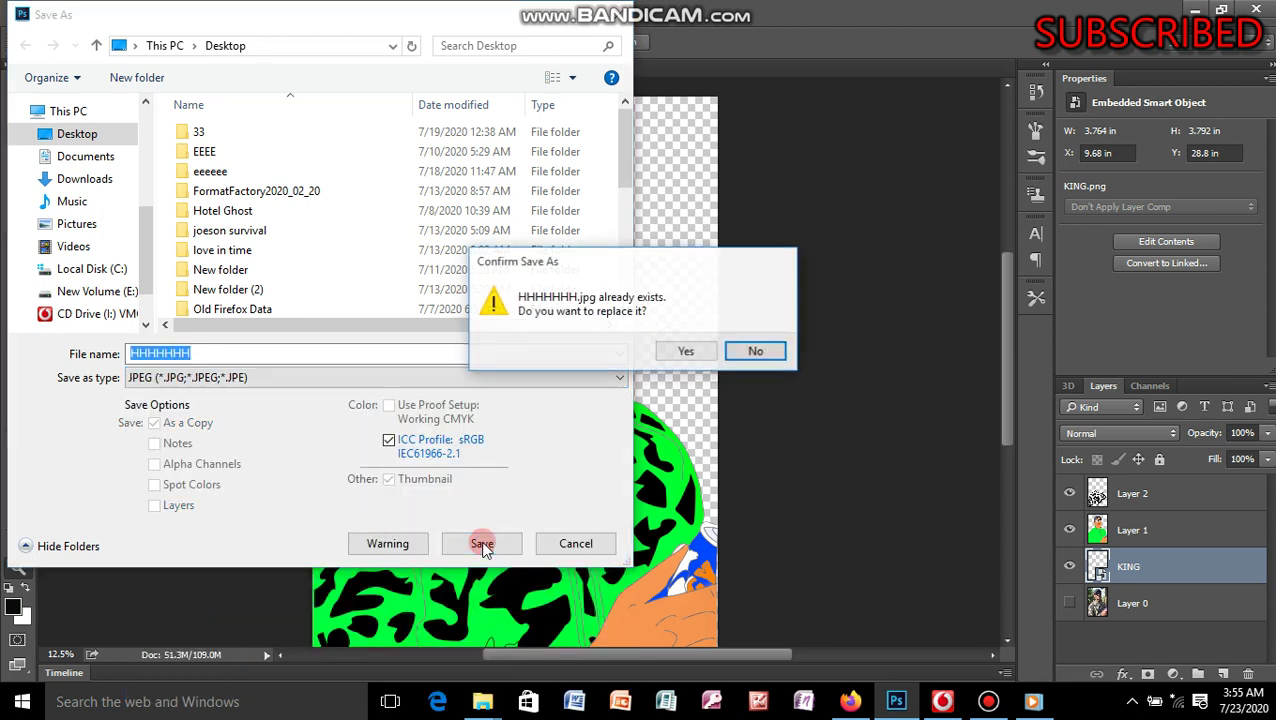
click(685, 352)
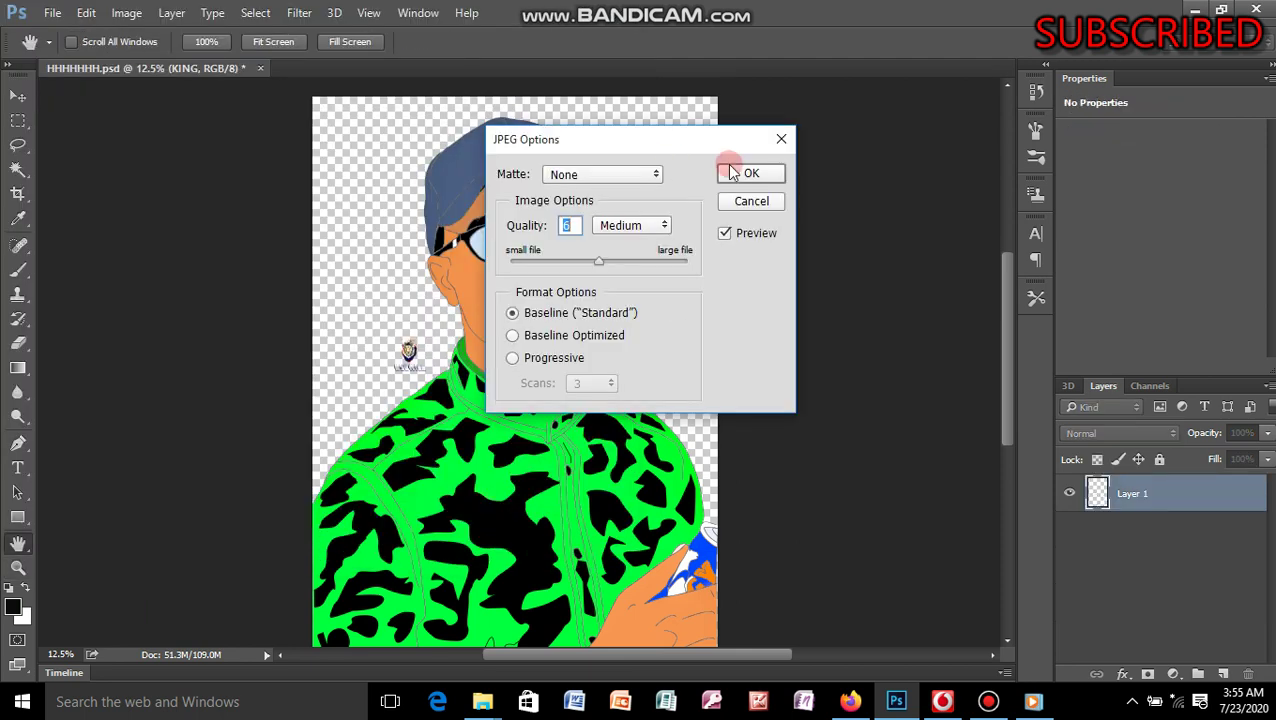
click(748, 175)
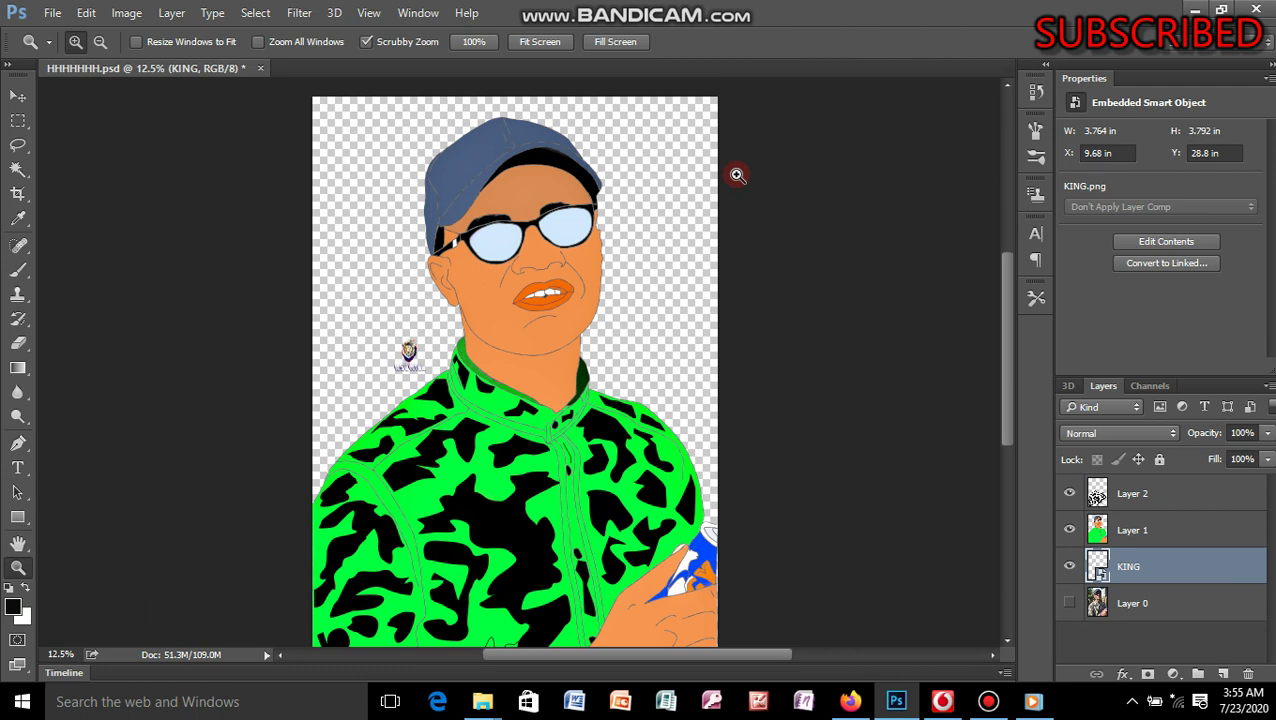
Close the E: drive window, view the updated HHHHHHH.jpg from the desktop, and return to Photoshop.
click(1192, 10)
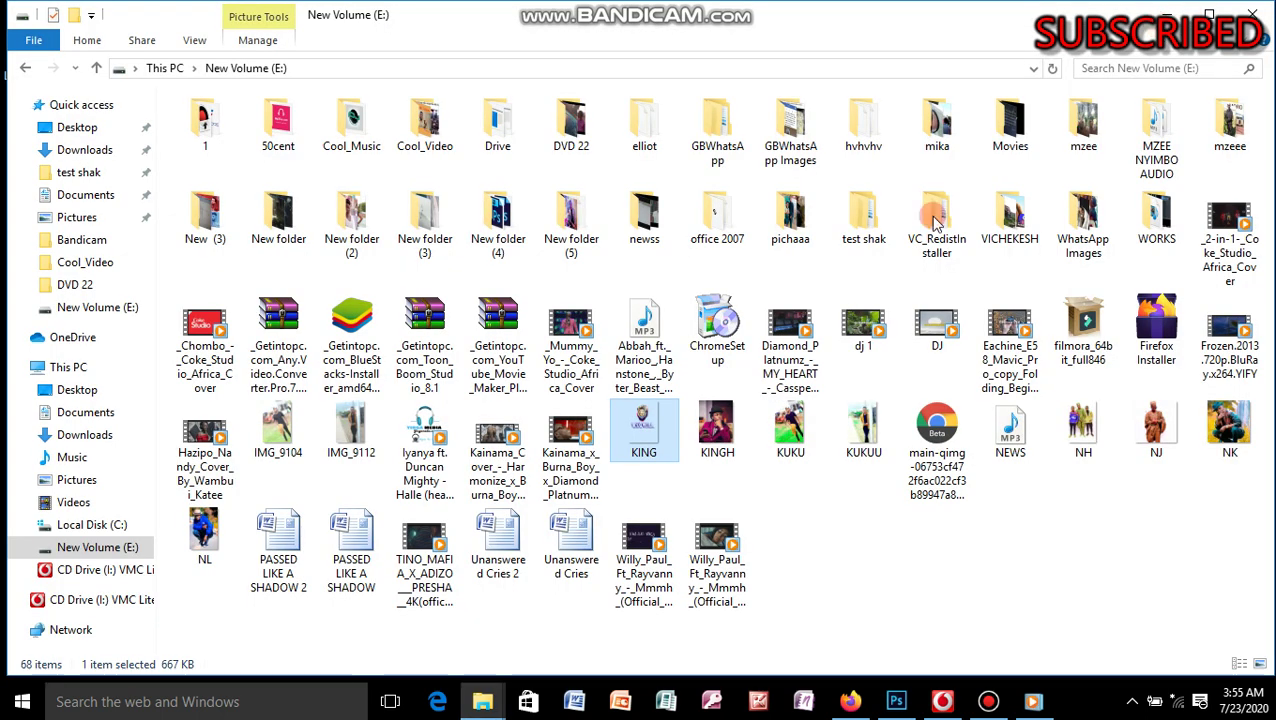
click(1255, 12)
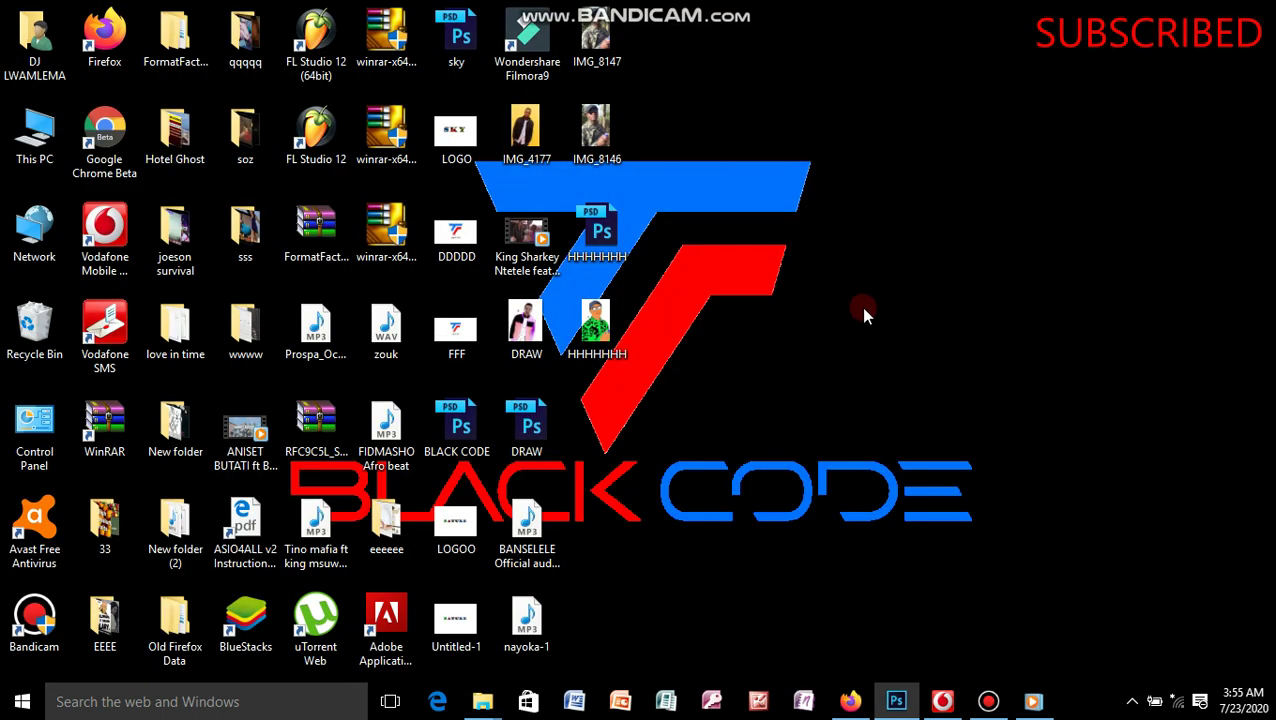
double_click(597, 328)
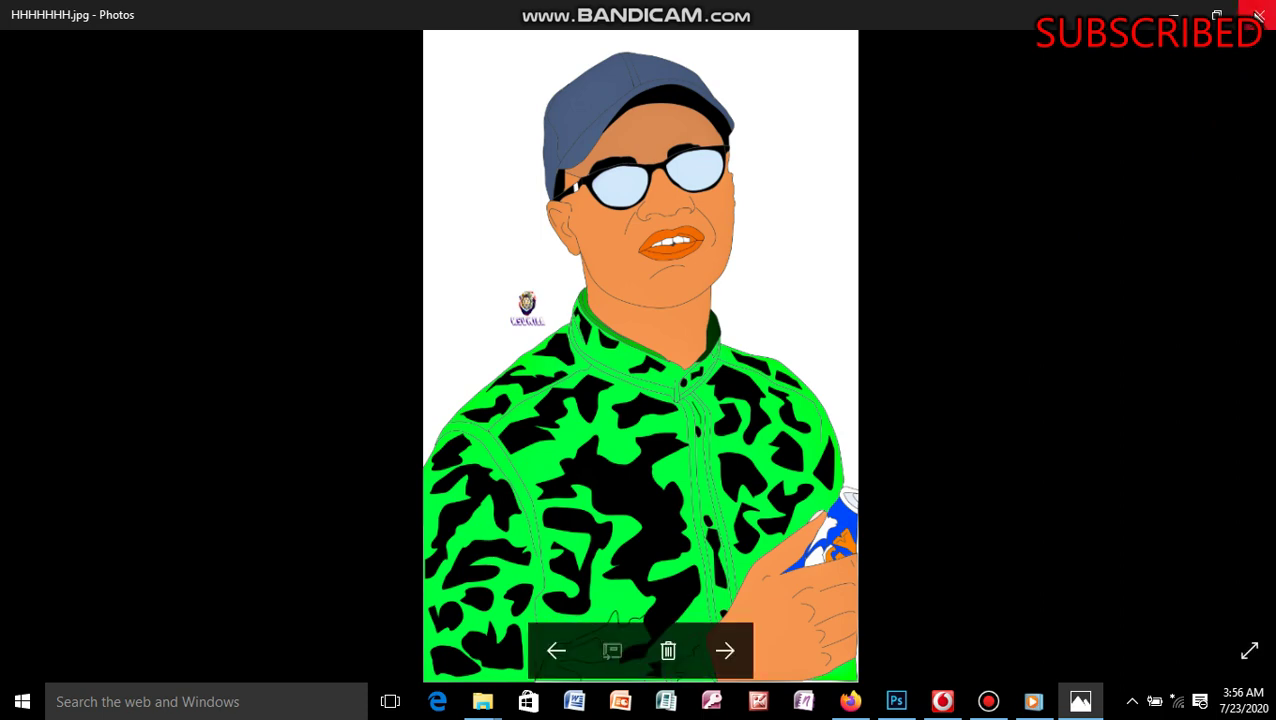
click(1258, 14)
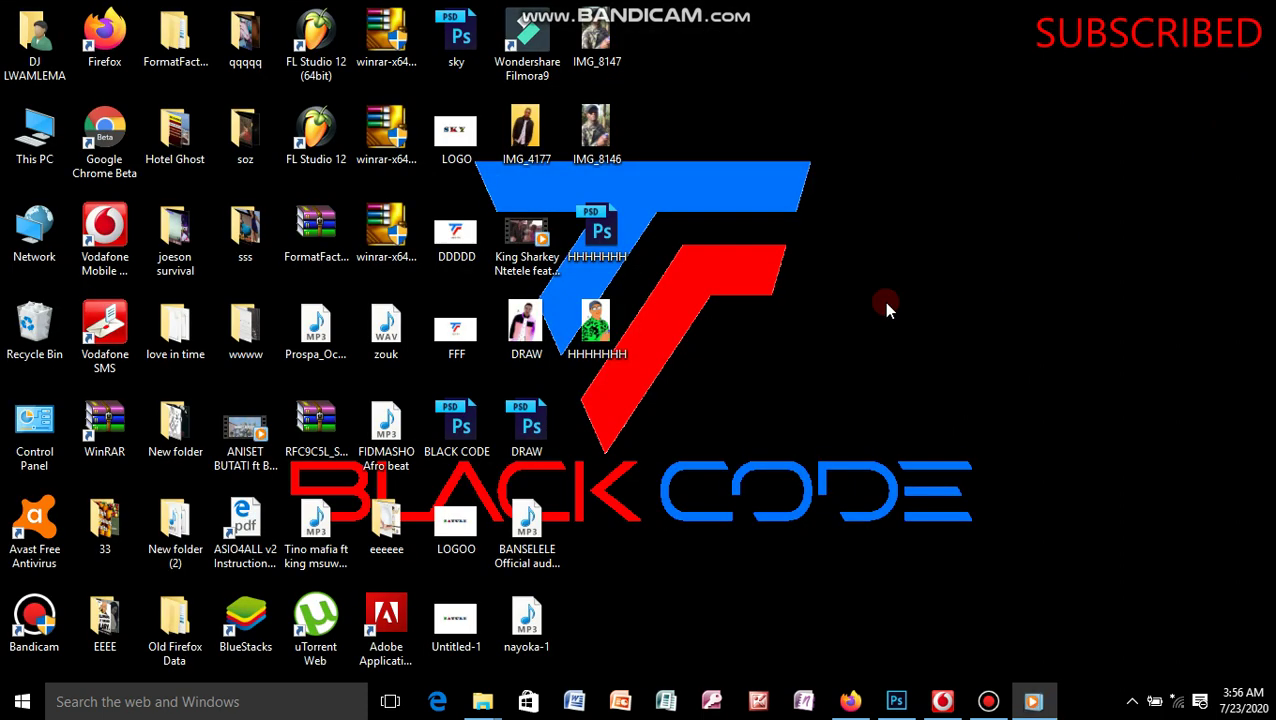
click(897, 702)
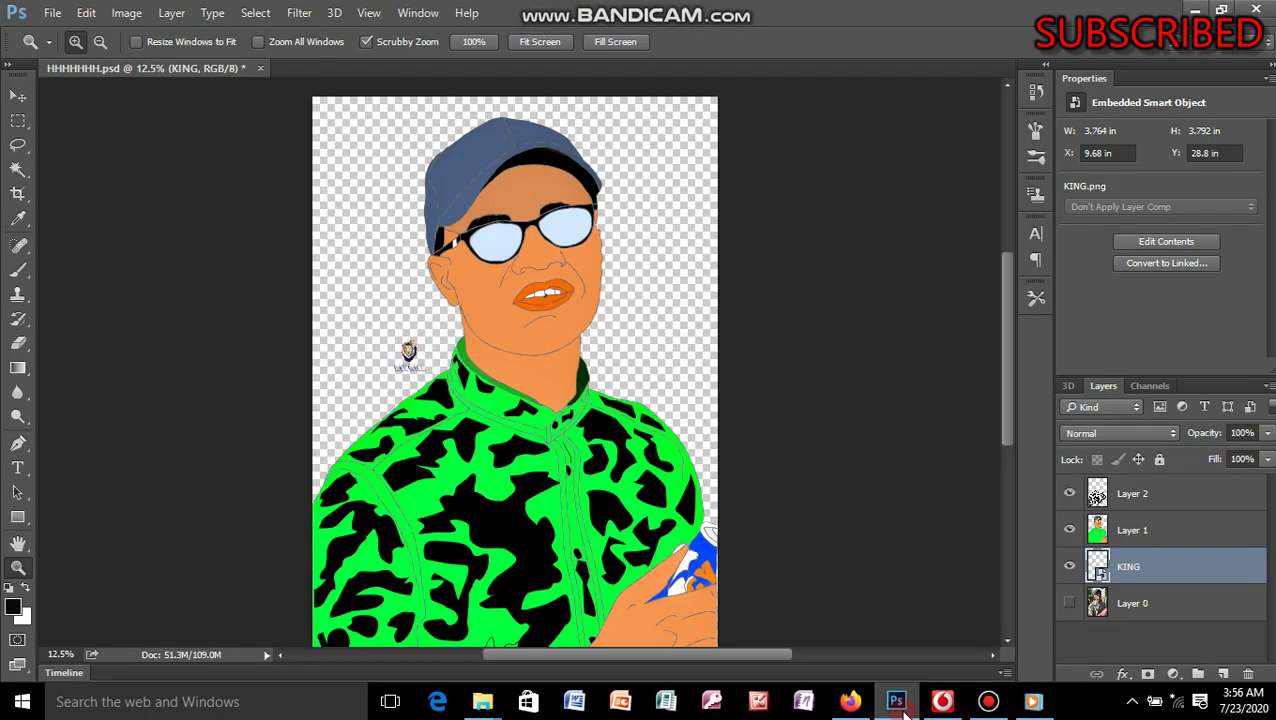
Make the photo background layer, Layer 0, visible behind the portrait.
click(1070, 606)
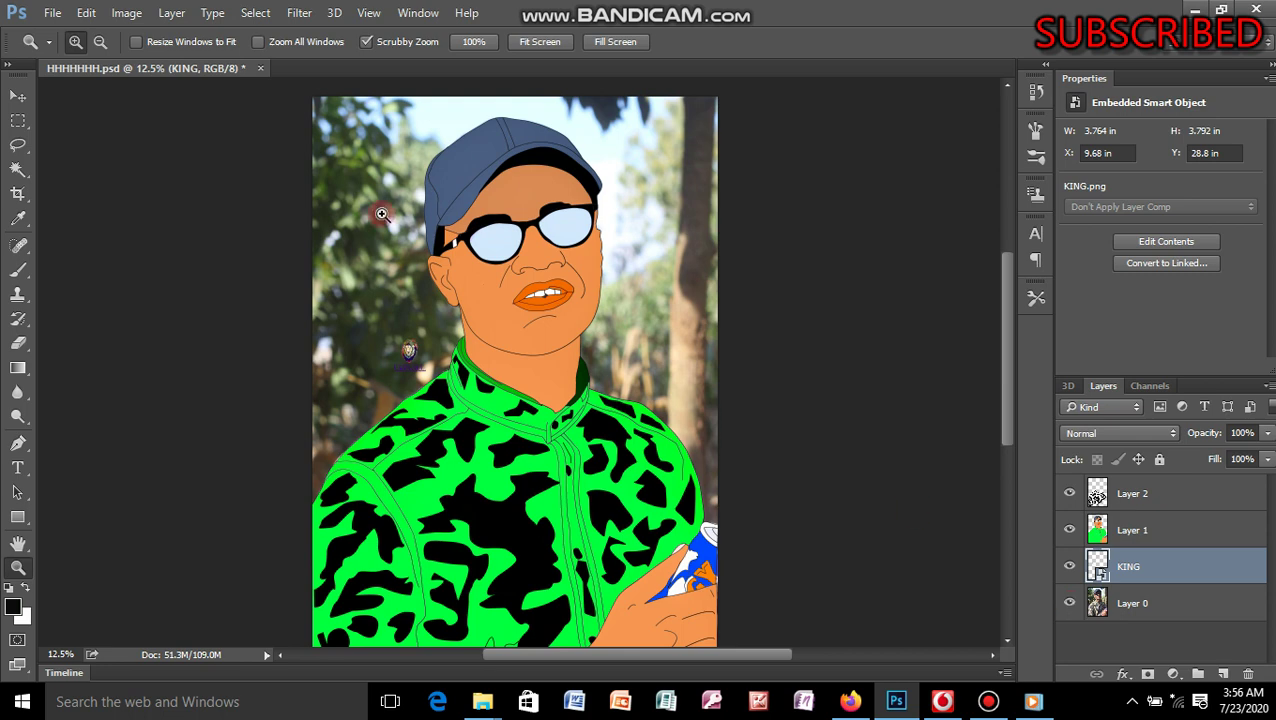
click(300, 13)
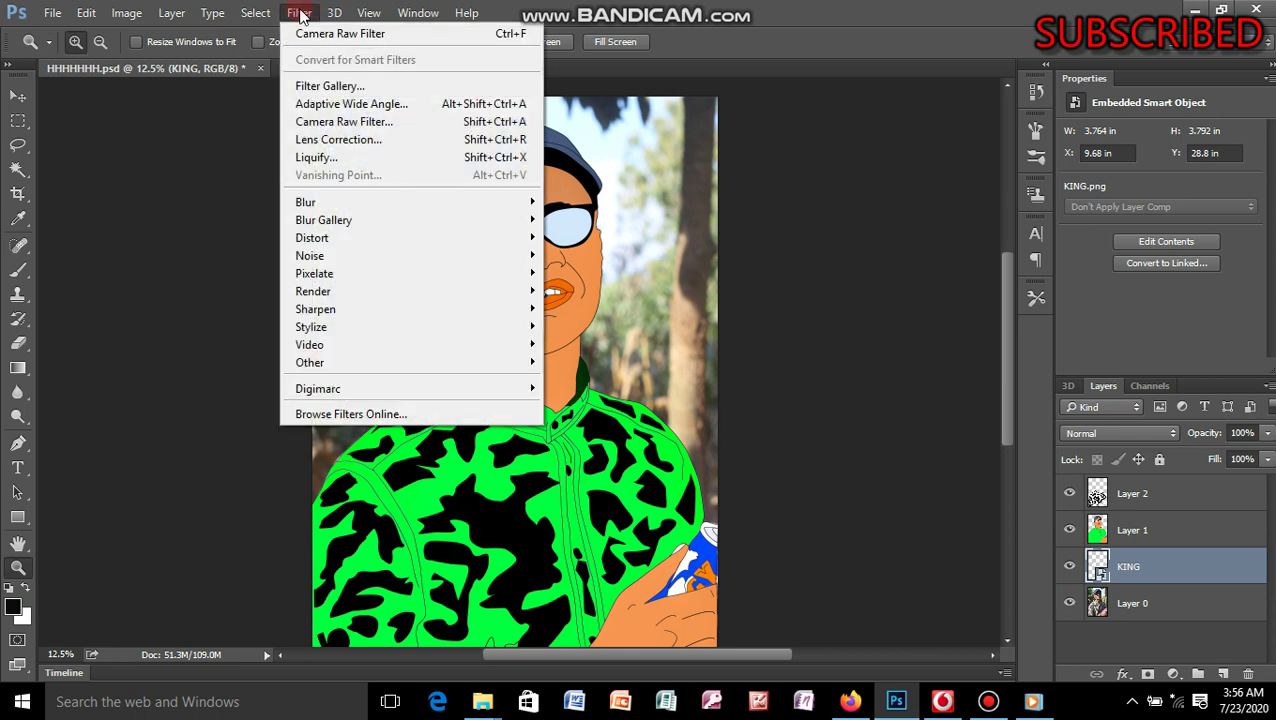
click(385, 124)
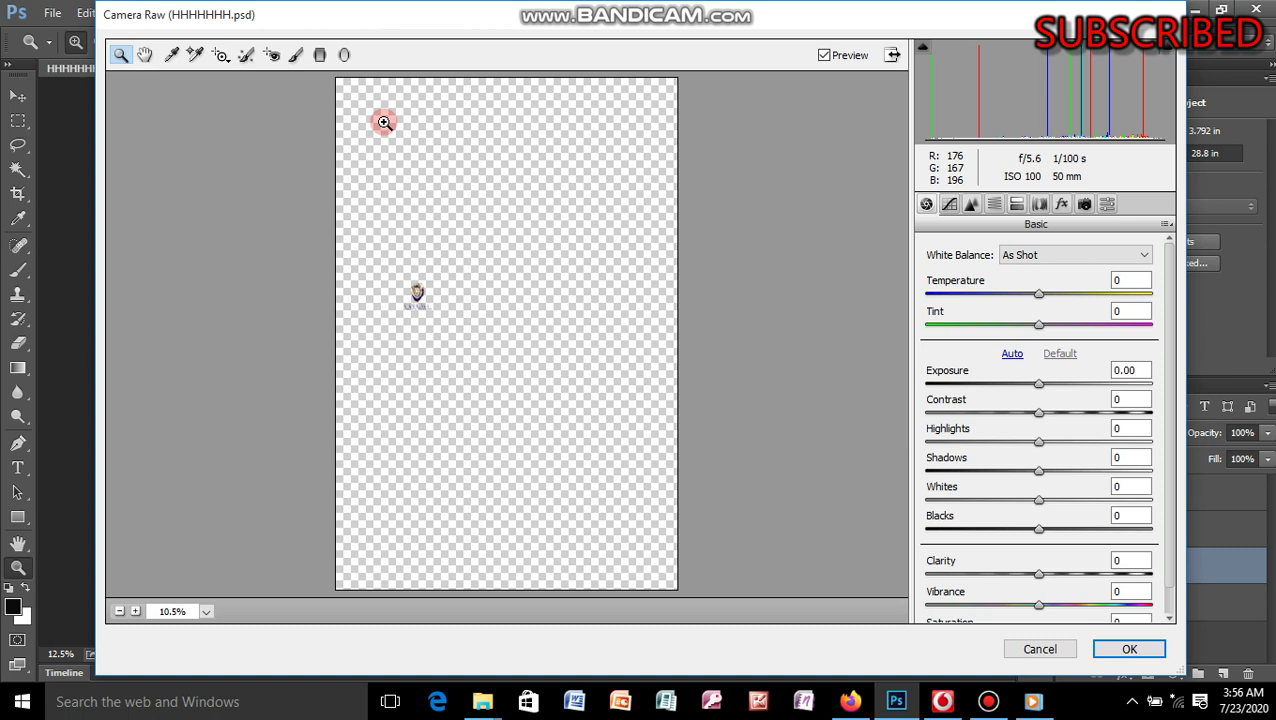
click(1038, 650)
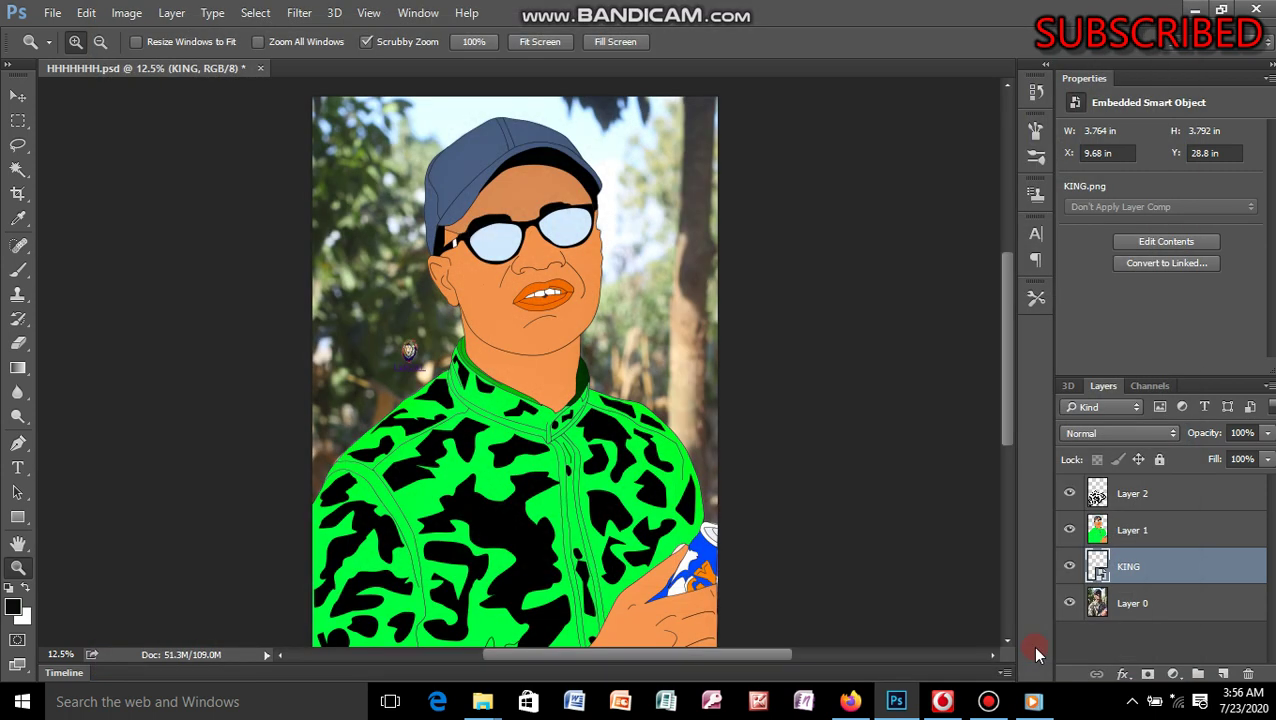
Make the photo background layer, Layer 0, the active layer.
click(1150, 608)
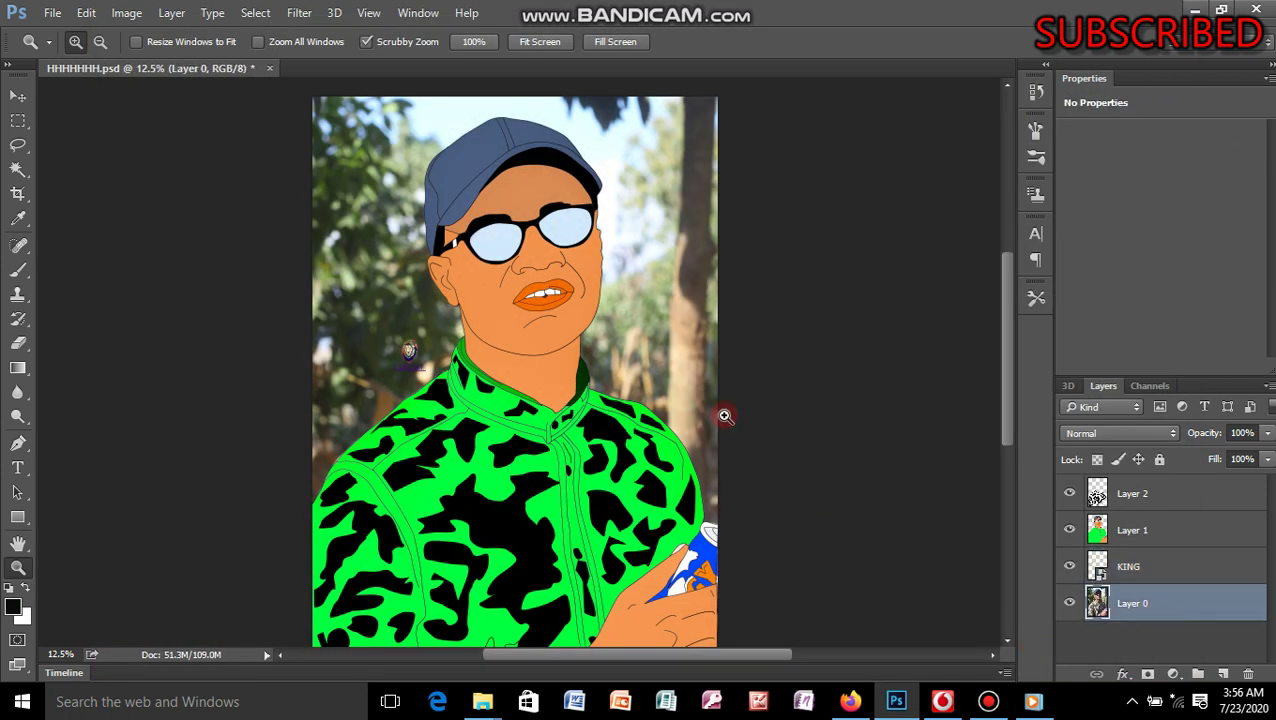
click(299, 12)
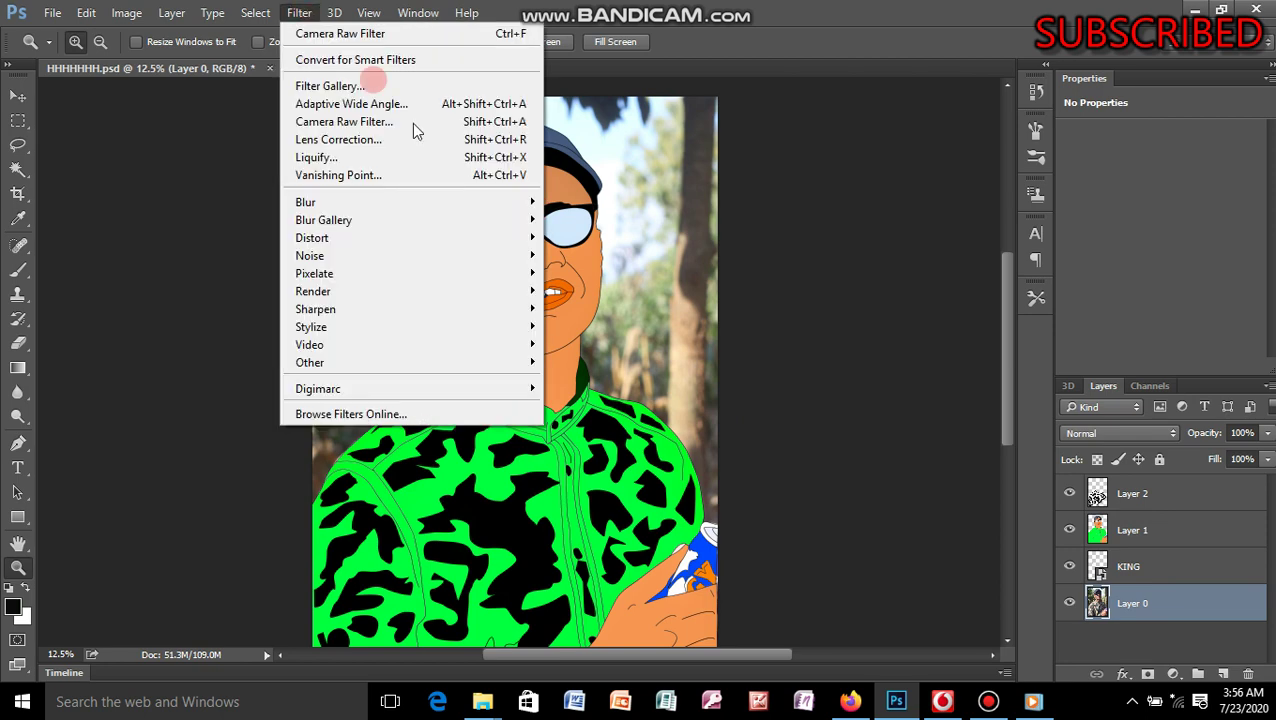
mouse_move(334, 12)
click(425, 121)
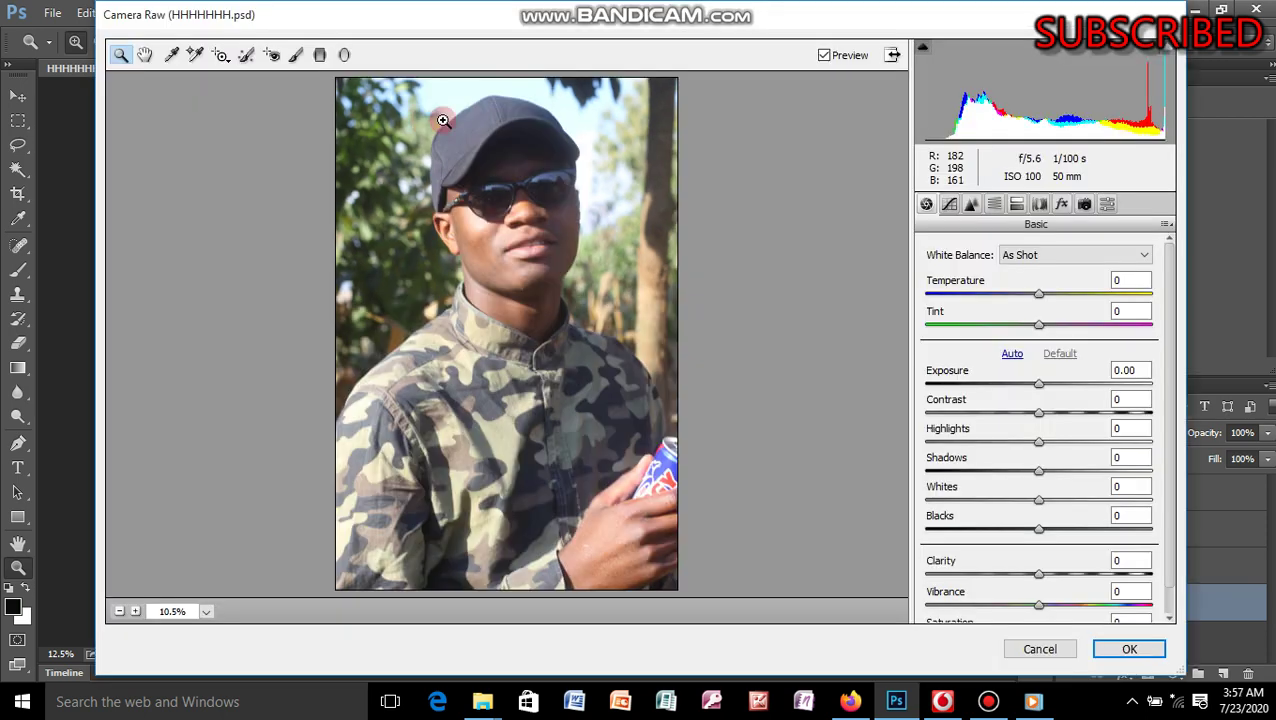
click(1040, 649)
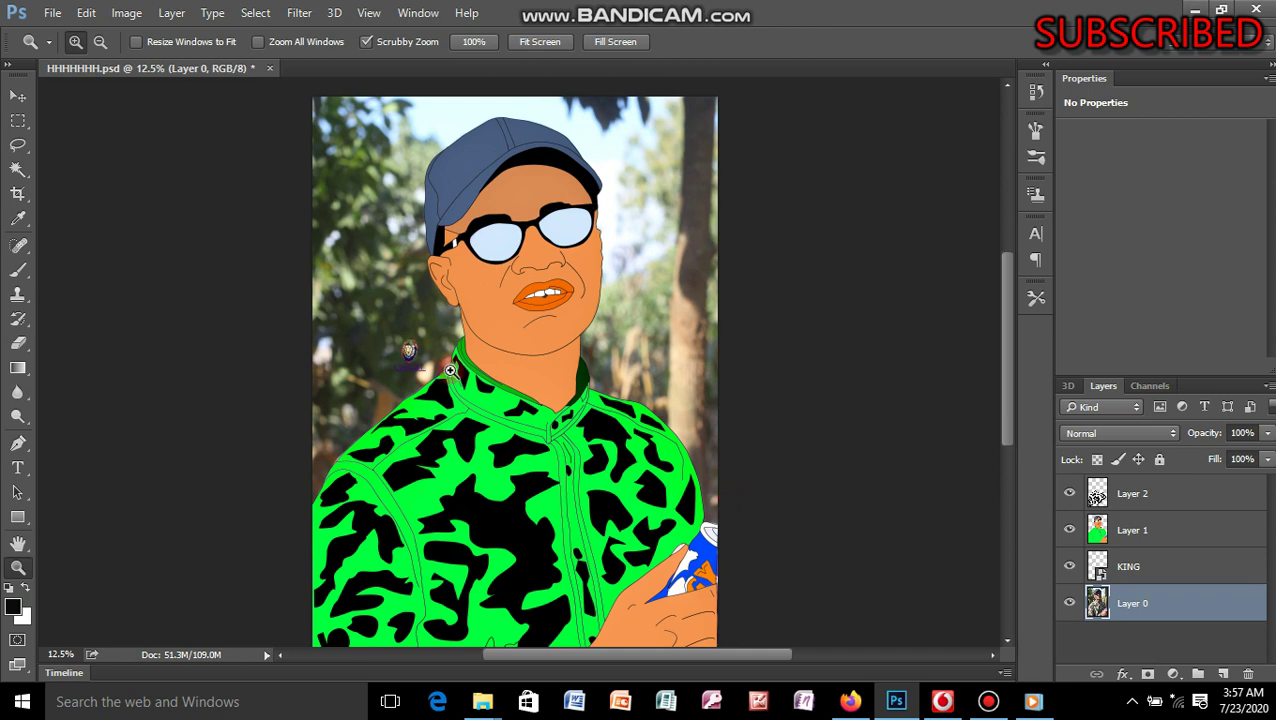
Start the Camera Raw filter on Layer 0 and set Exposure to -0.05 after trying +5.00.
click(299, 12)
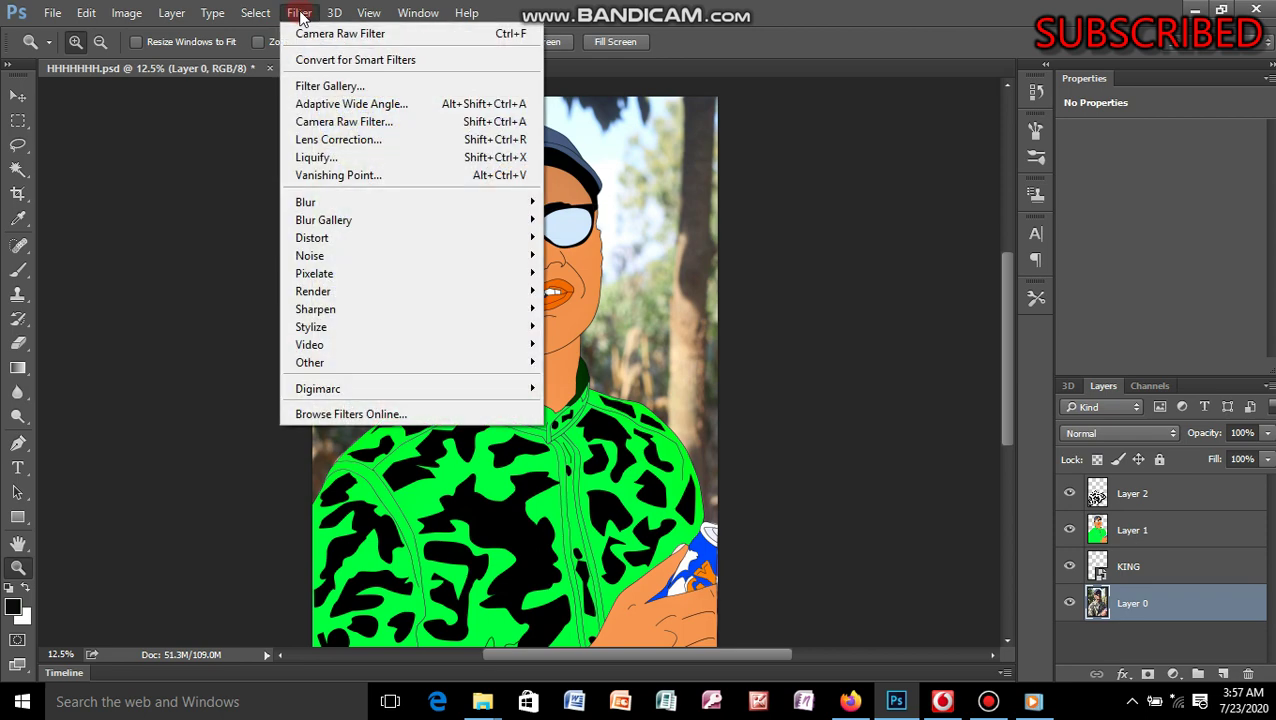
click(430, 122)
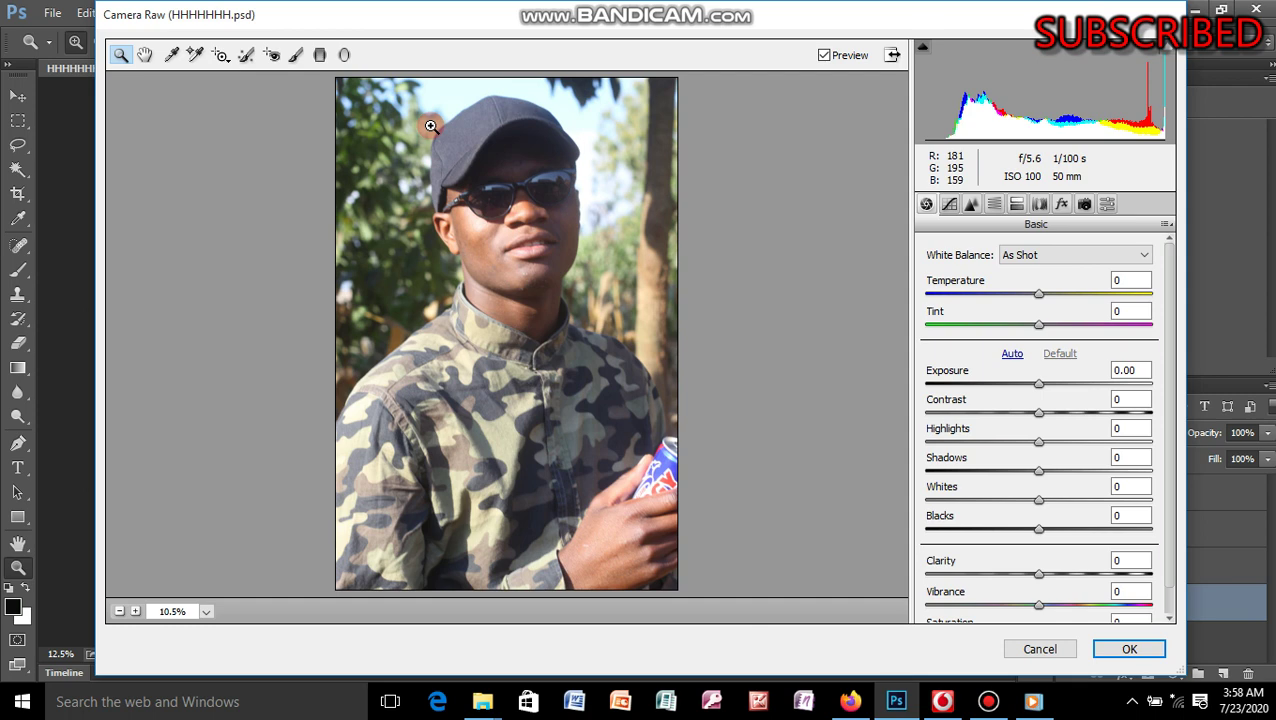
click(966, 385)
click(1152, 385)
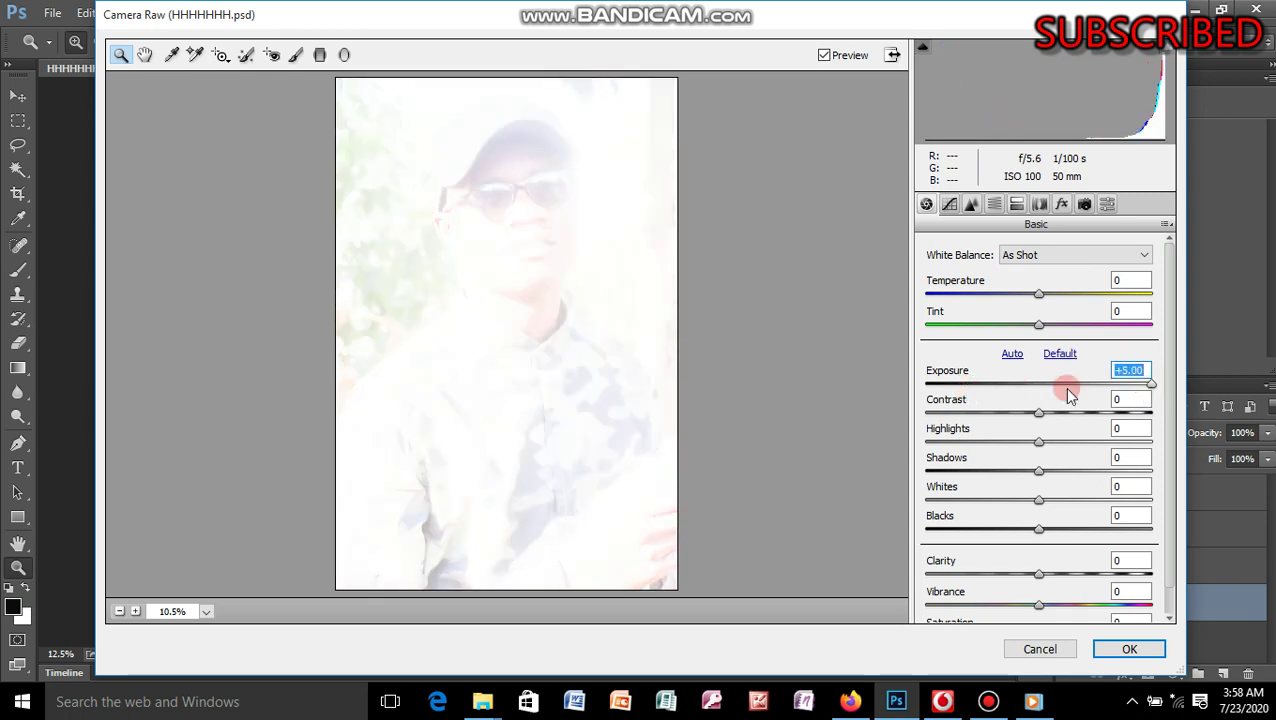
click(1040, 385)
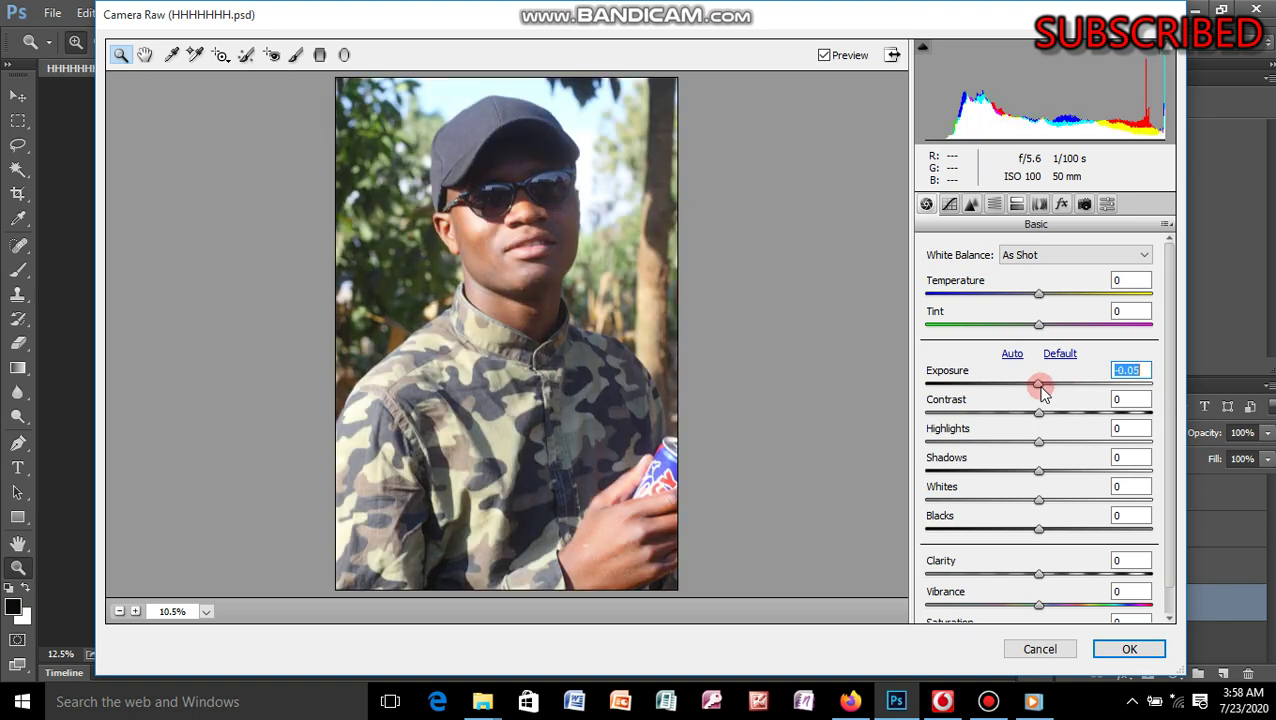
Set the photo's Shadows to +100 and Blacks to -85 in the Camera Raw filter.
click(1039, 470)
drag(993, 476, 932, 470)
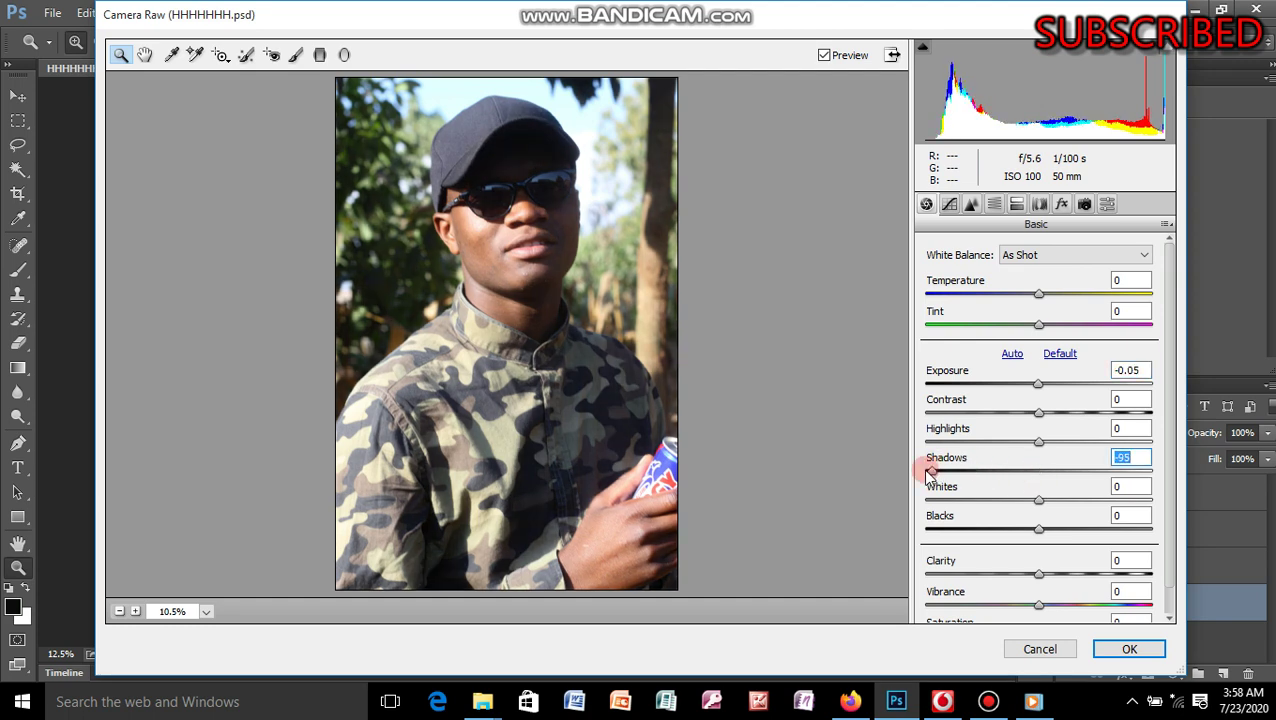
drag(930, 474, 1185, 487)
click(1038, 528)
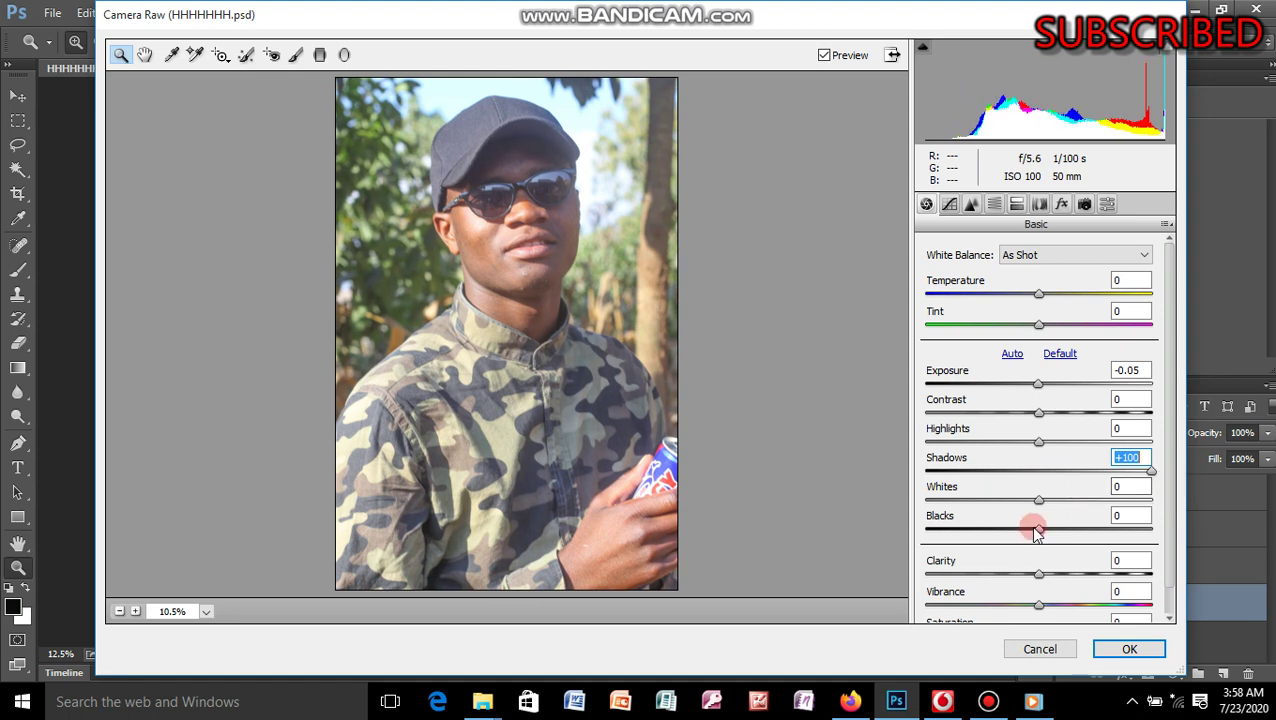
drag(1037, 533, 943, 533)
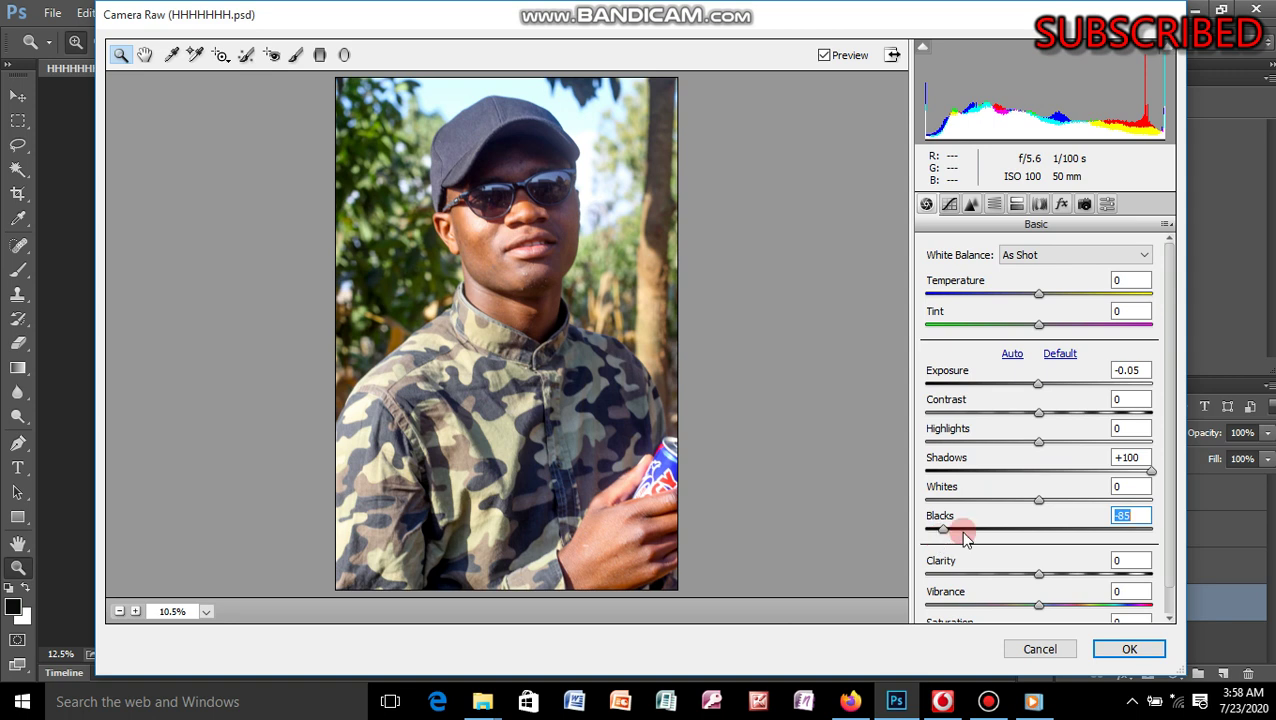
Shift the photo's hues to Greens -10 and Aquas -70, adjust the Blues hue slightly, and apply the Camera Raw filter.
click(971, 205)
click(994, 205)
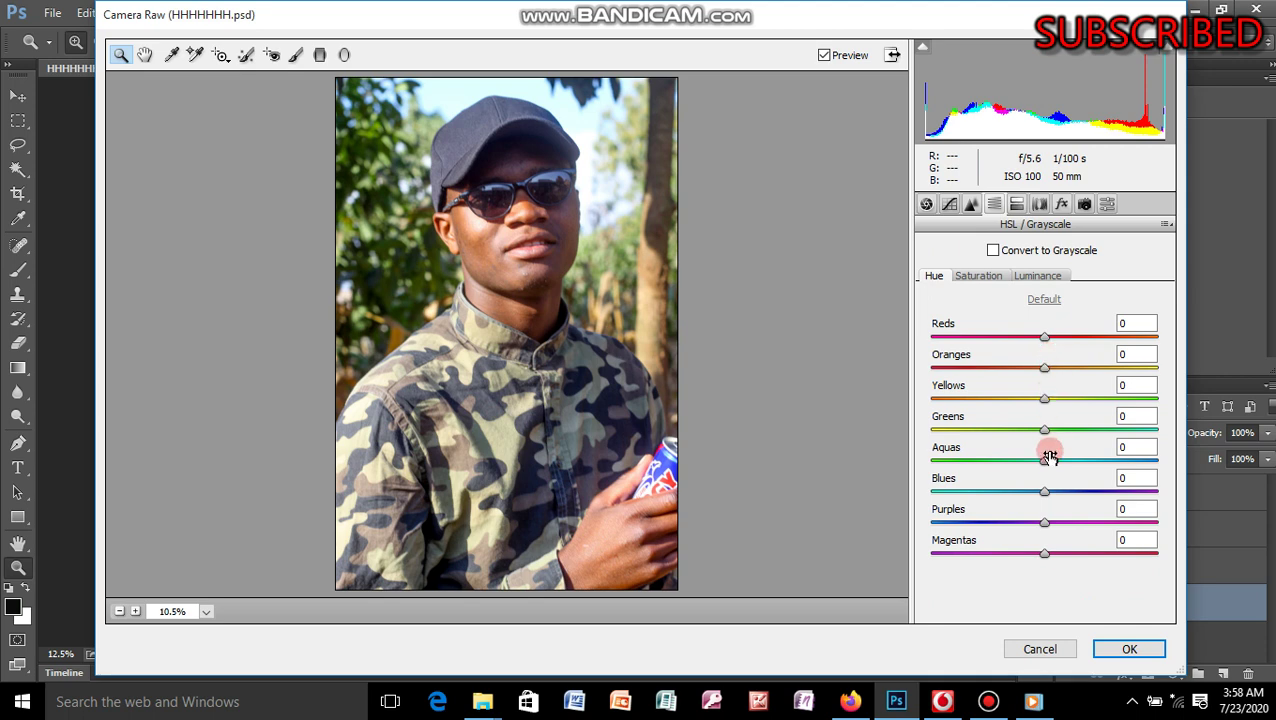
drag(1050, 438, 967, 467)
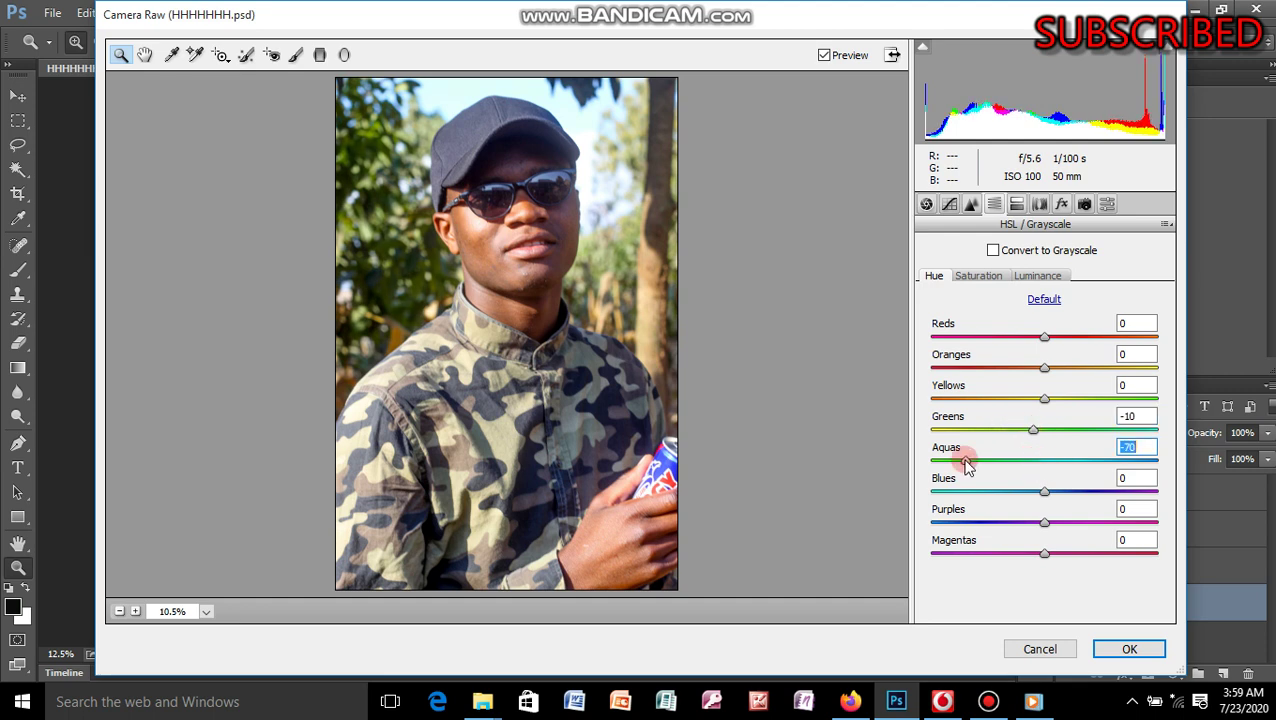
drag(1044, 491, 1048, 493)
click(1113, 652)
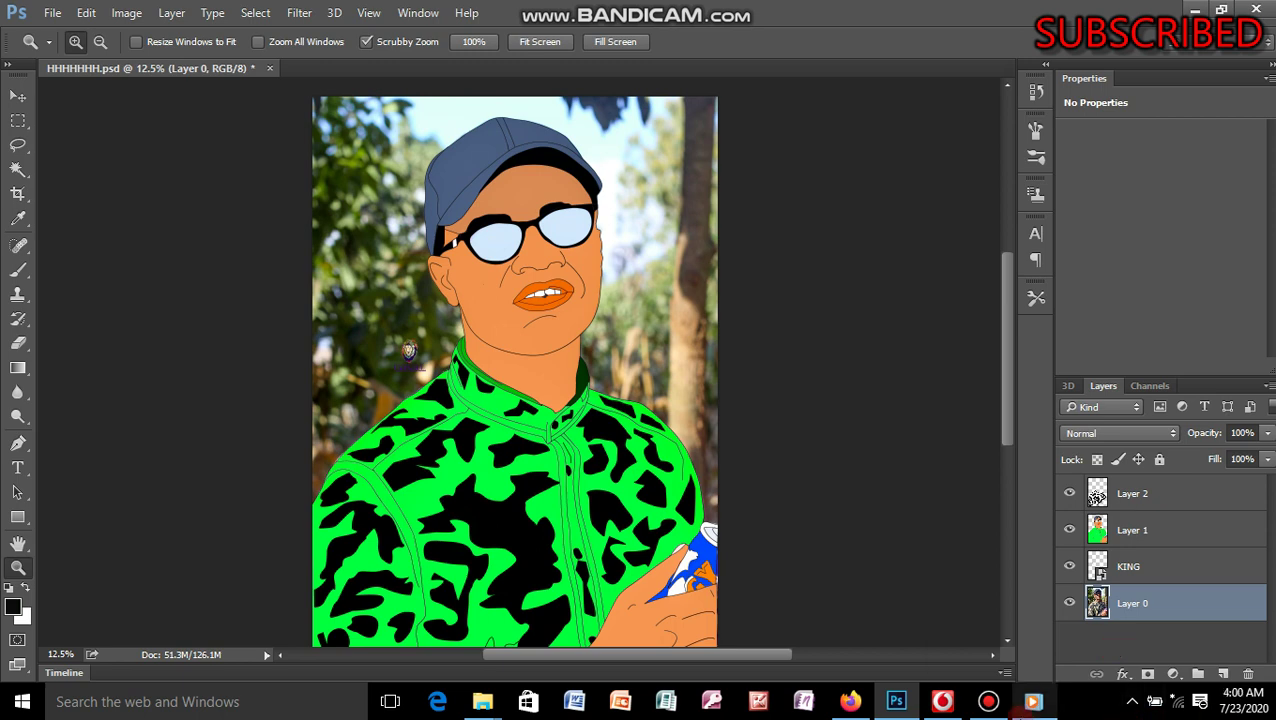
Save the portrait with its photo background on the Desktop as a JPEG named JJJJJJ, at Medium quality 6.
mouse_move(1018, 716)
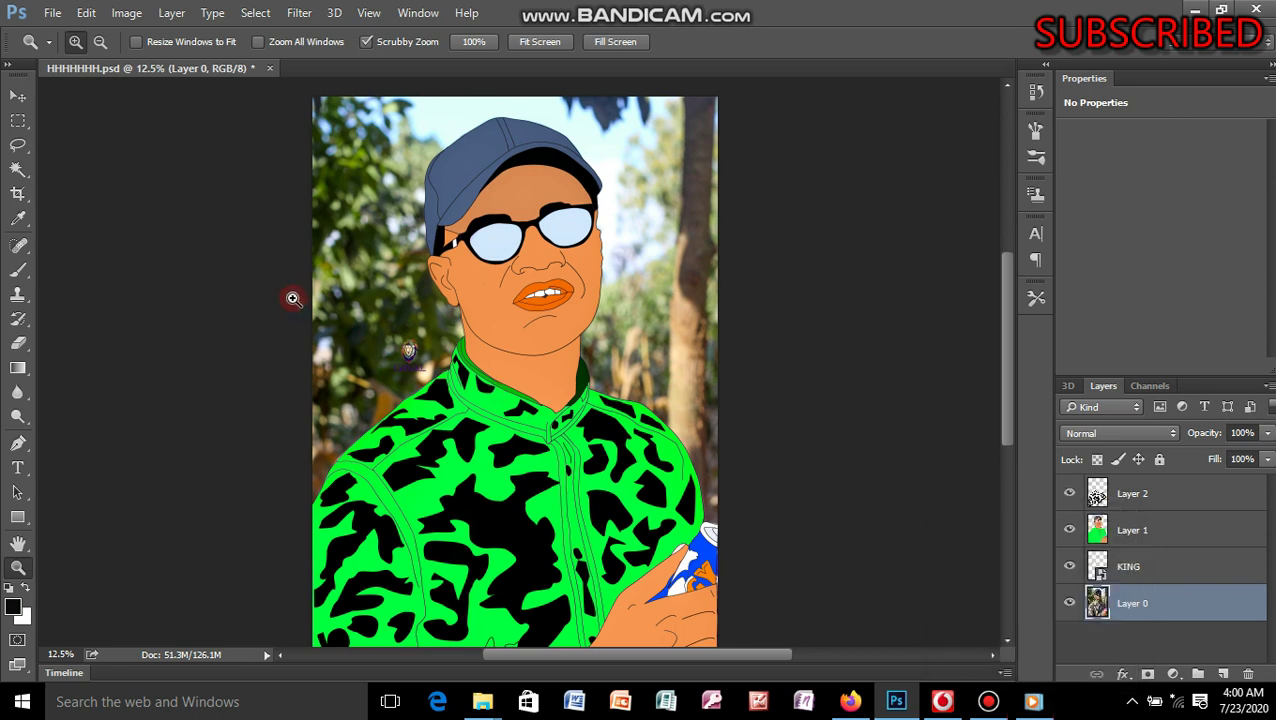
click(54, 13)
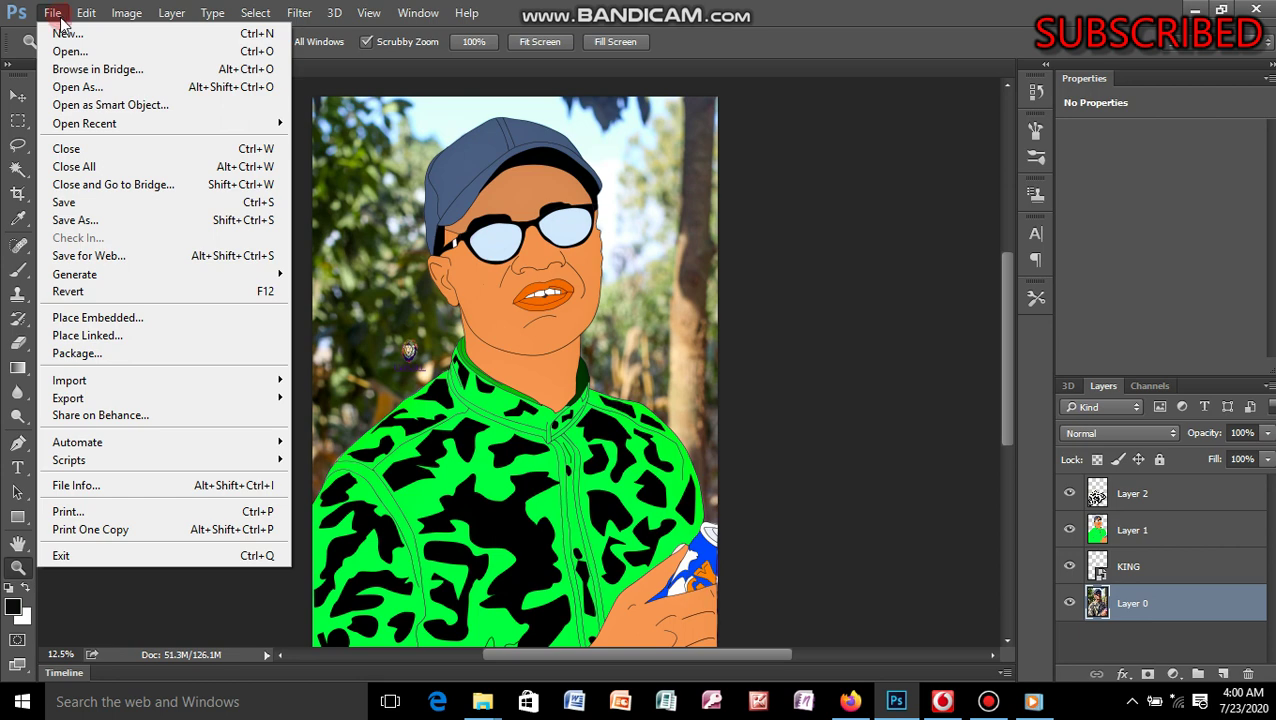
click(137, 222)
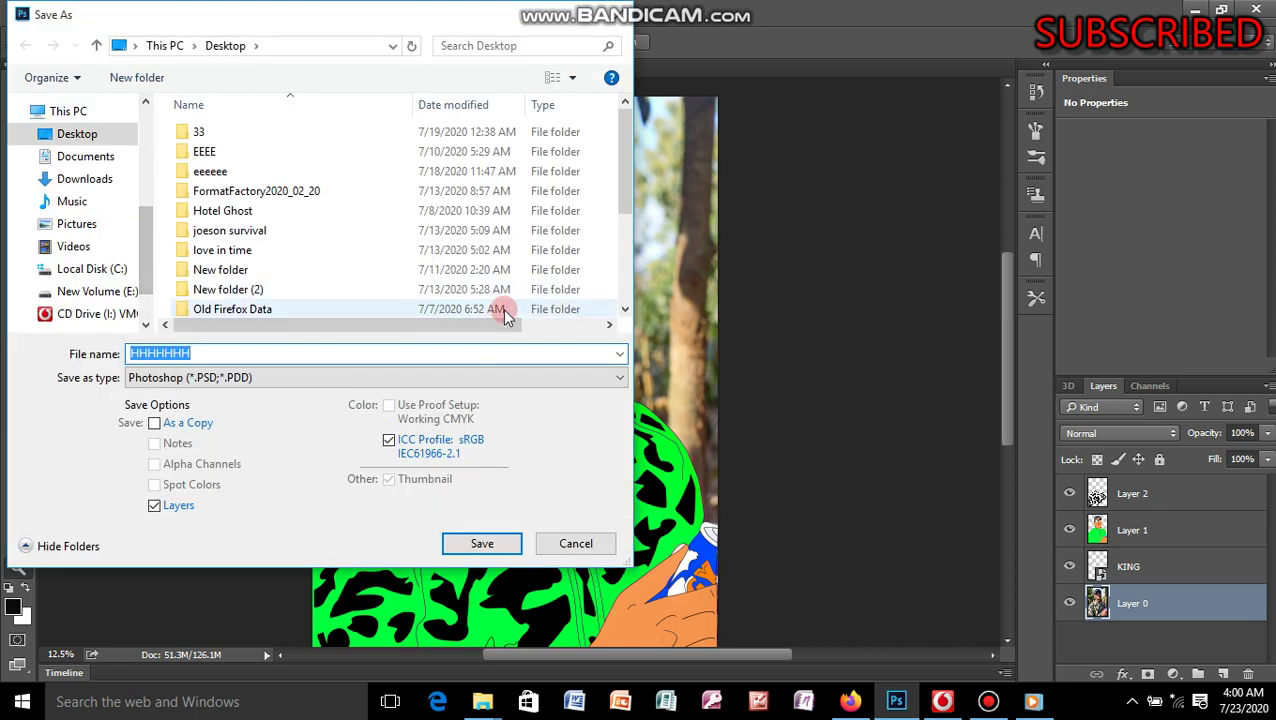
text(JJJJJ)
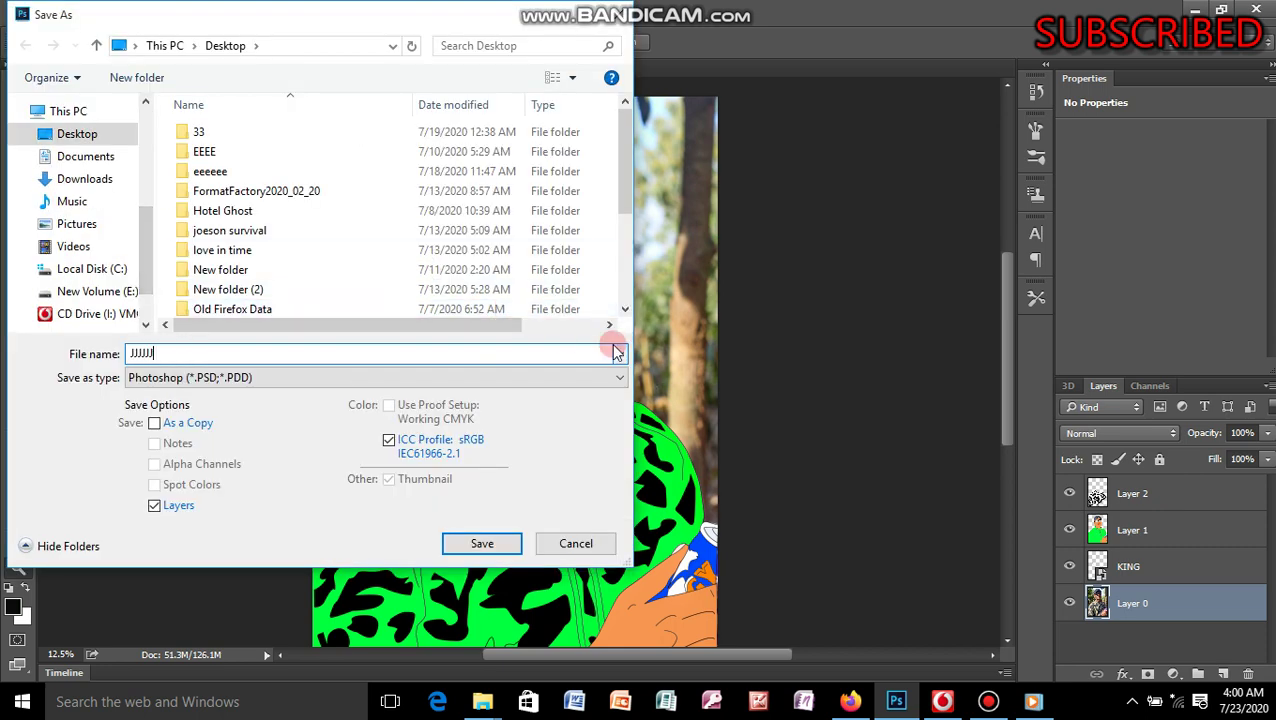
click(620, 379)
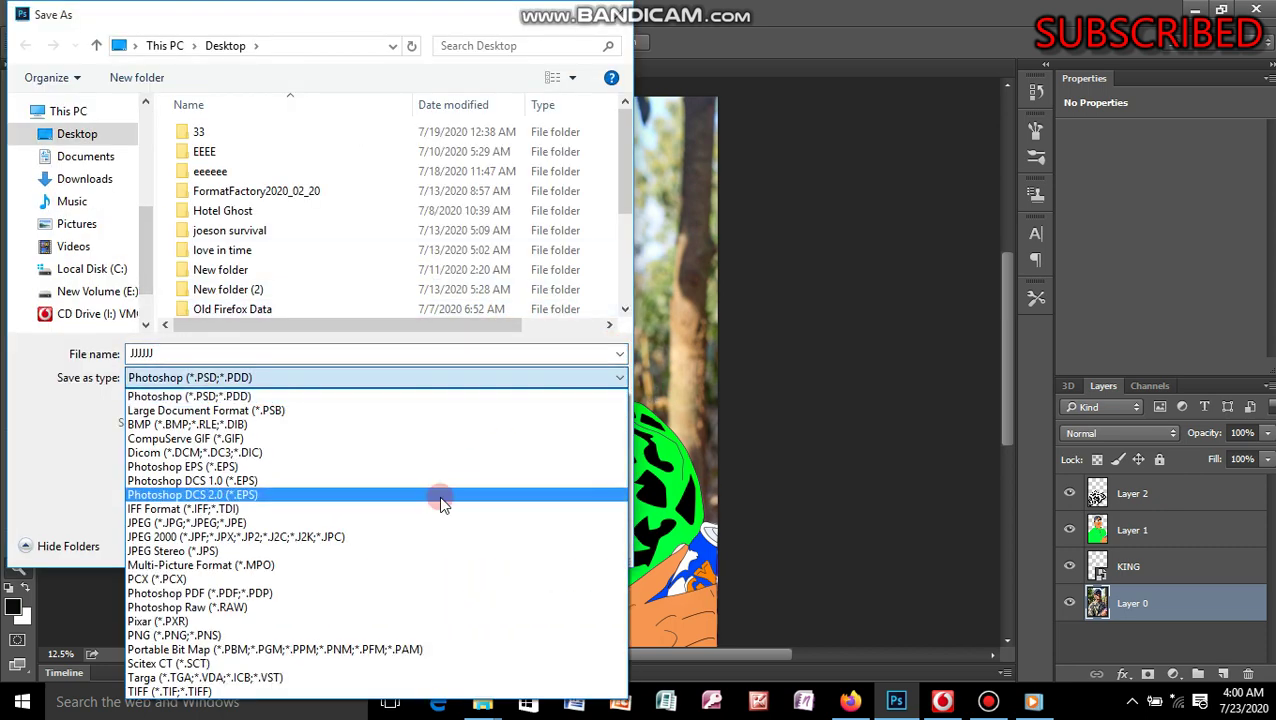
click(364, 520)
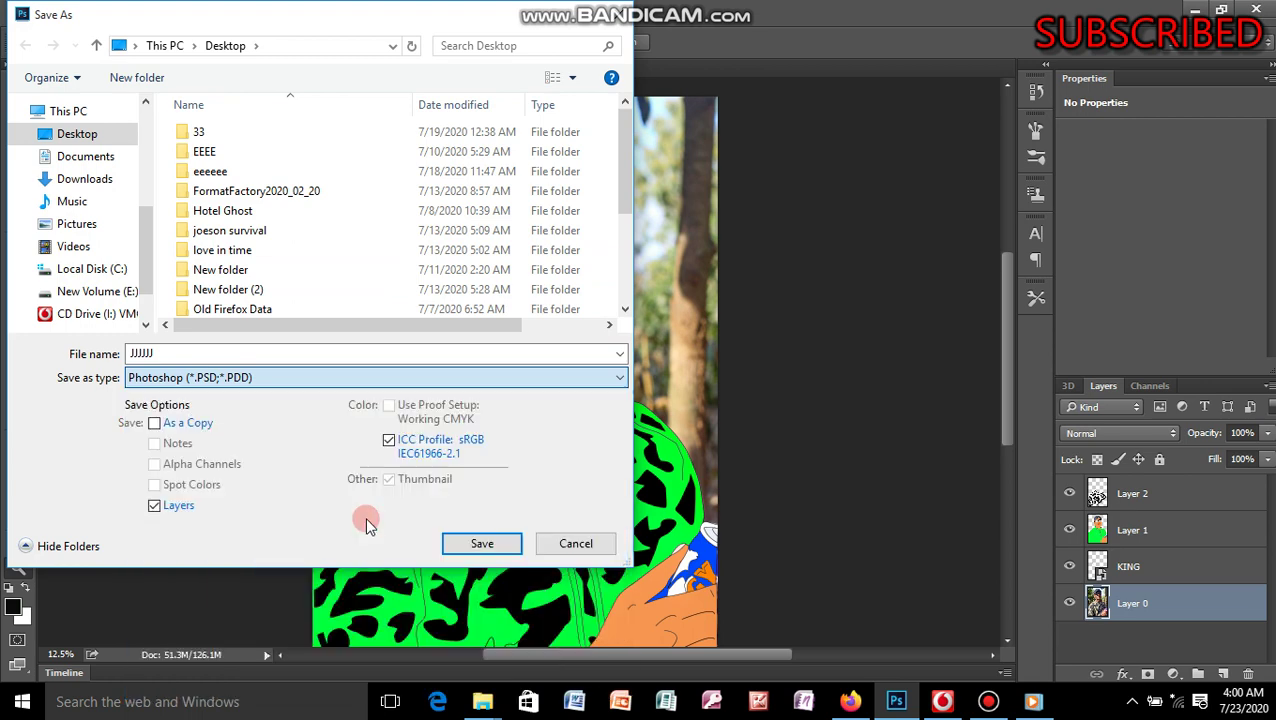
click(482, 545)
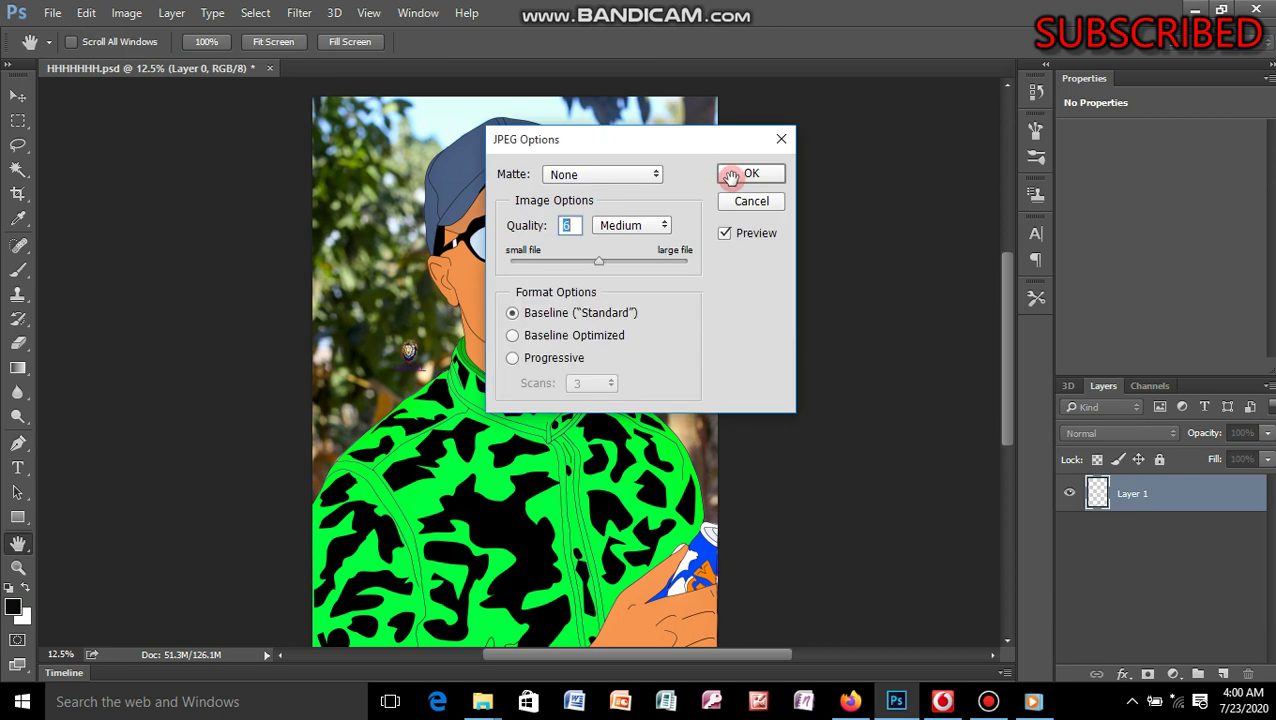
click(735, 173)
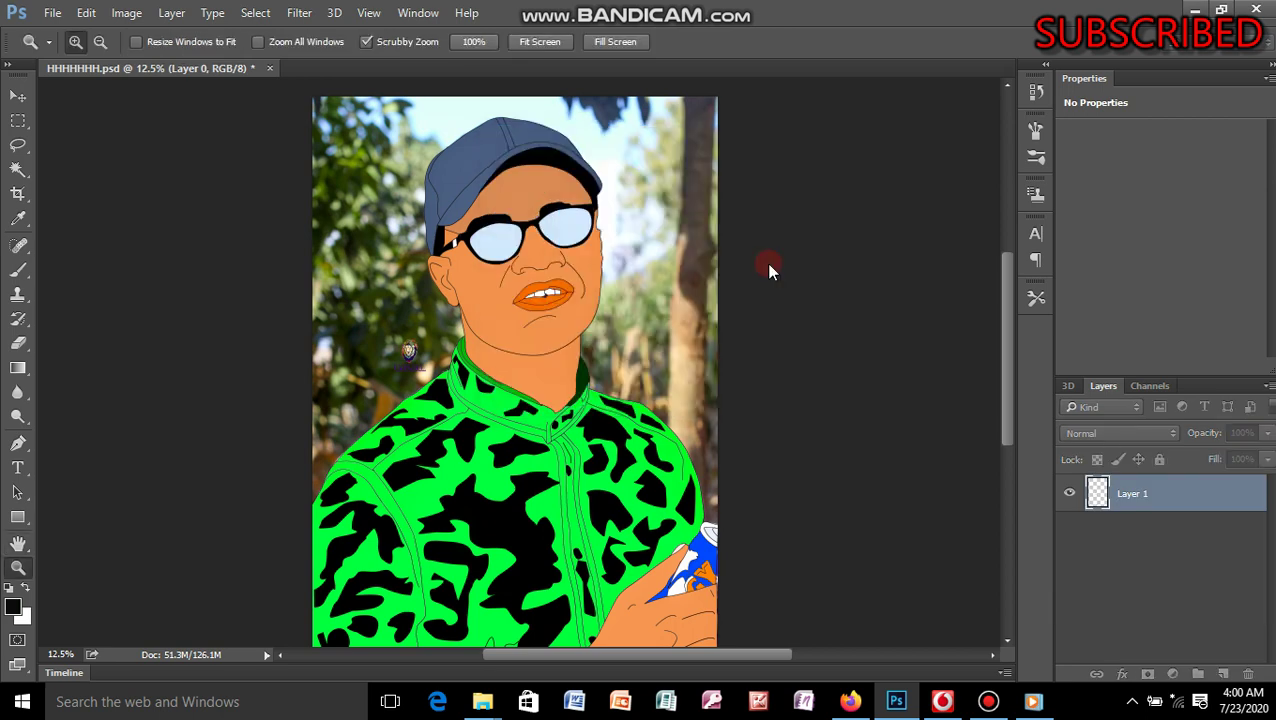
Check the desktop for the exported JJJJJJ image and return to Photoshop.
click(1194, 10)
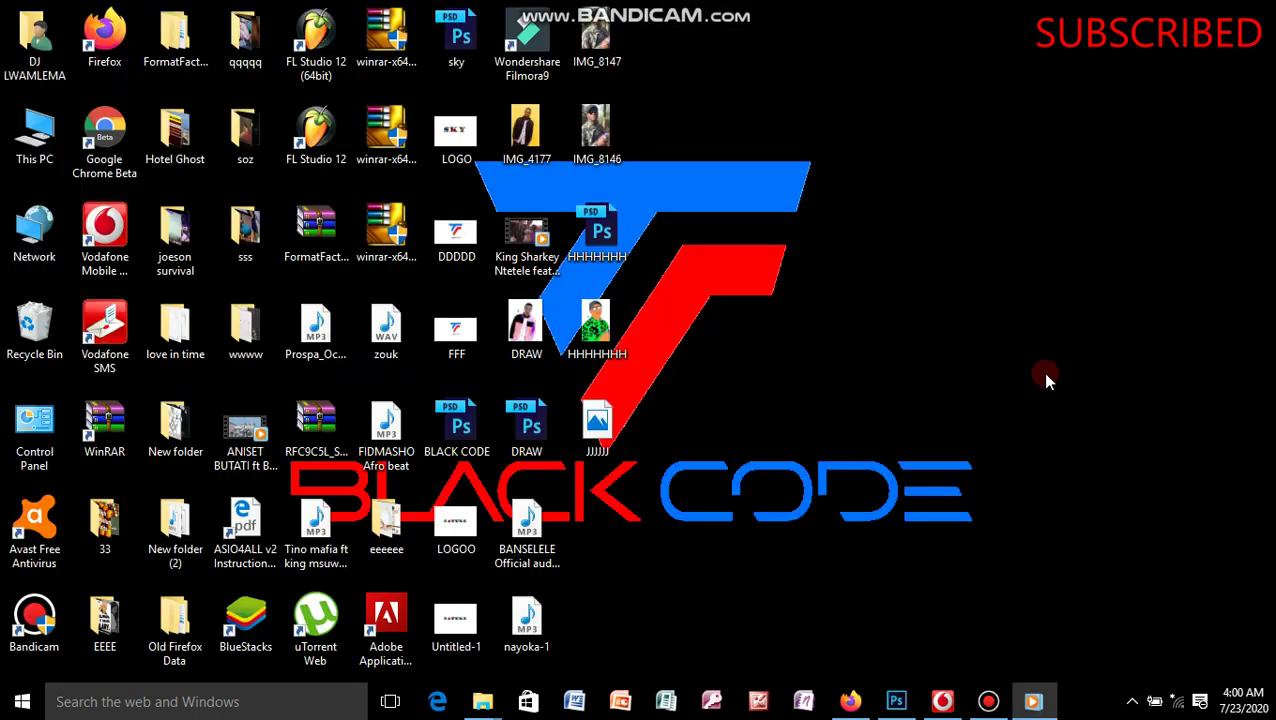
click(897, 703)
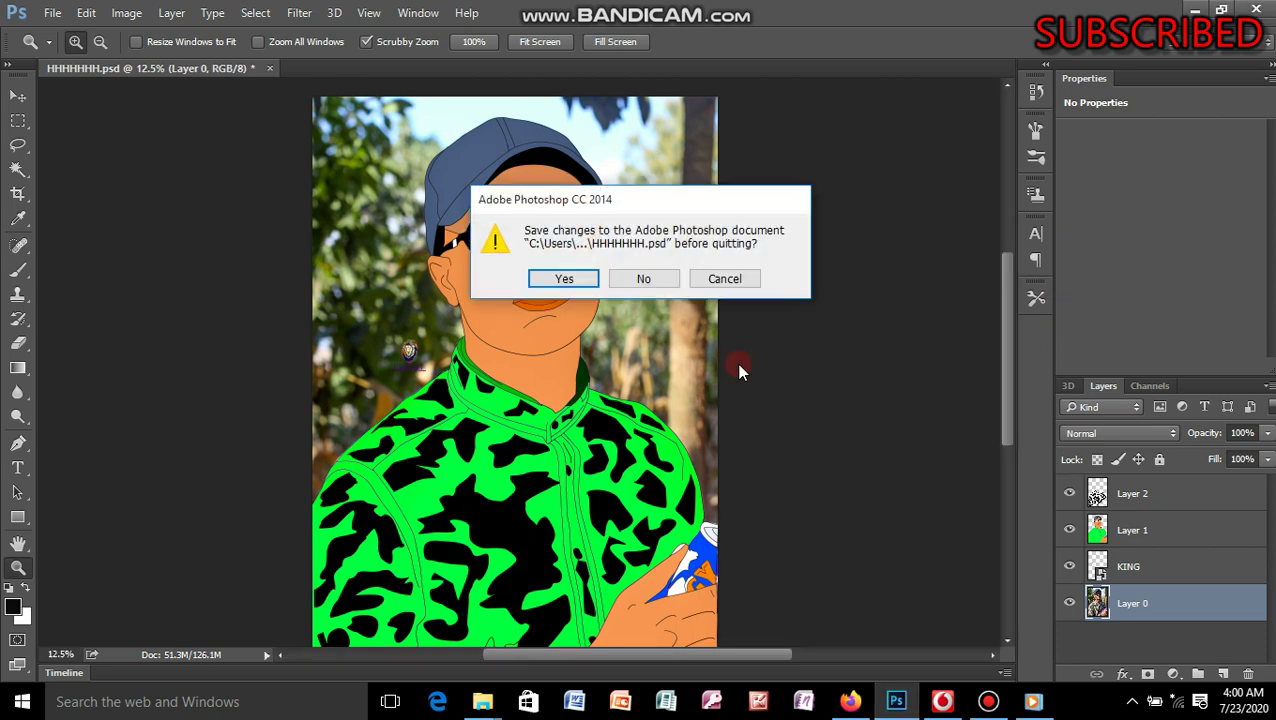
Quit Photoshop, saving the changes to HHHHHHH.psd.
click(587, 281)
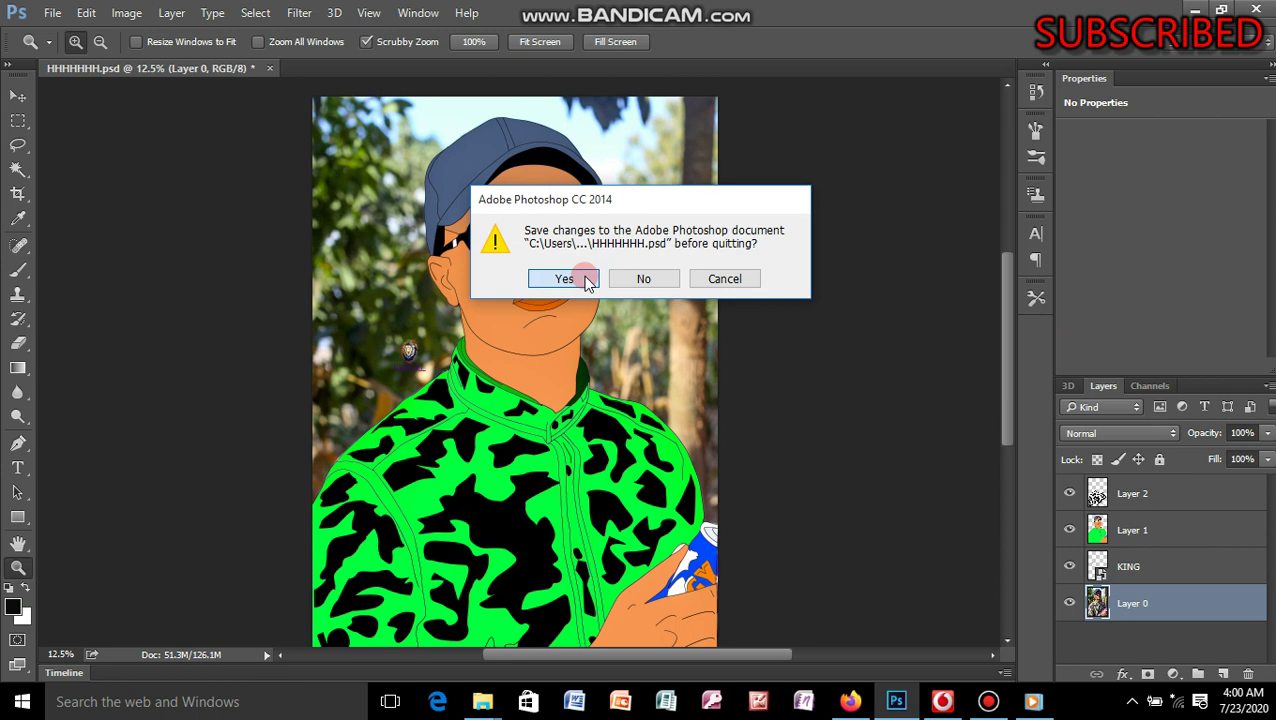
click(980, 701)
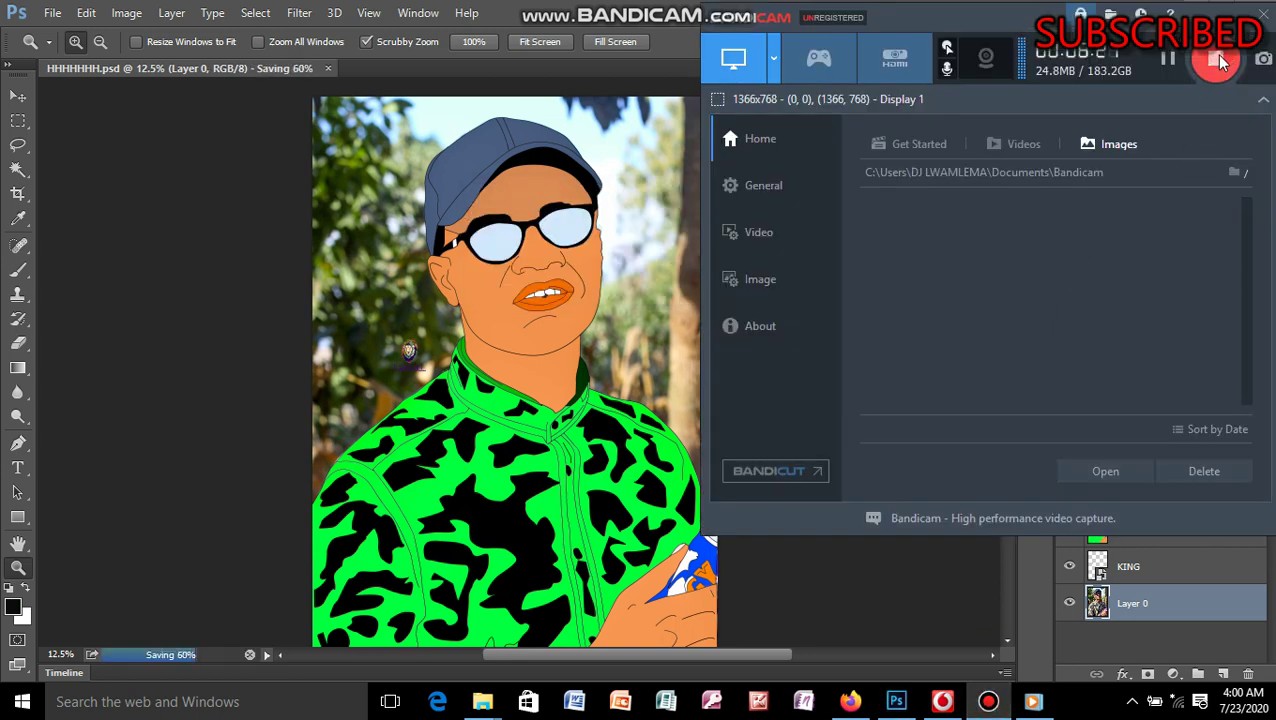